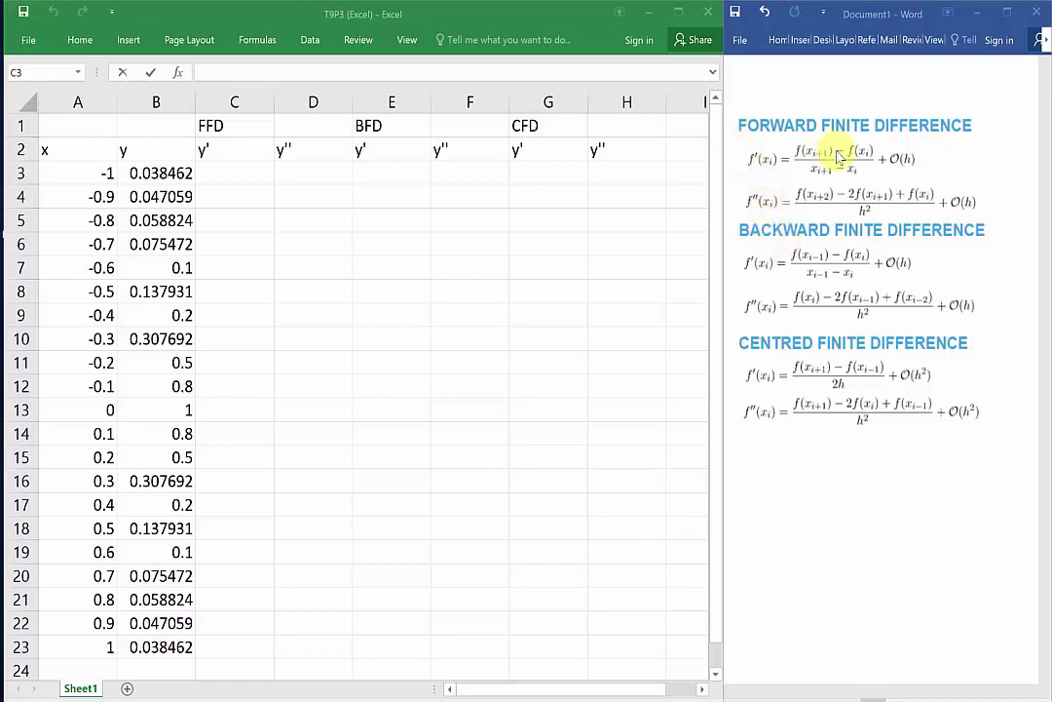
- Begin a new formula with '=' in cell C3, the first forward-difference y' cell
left_click(261, 172)
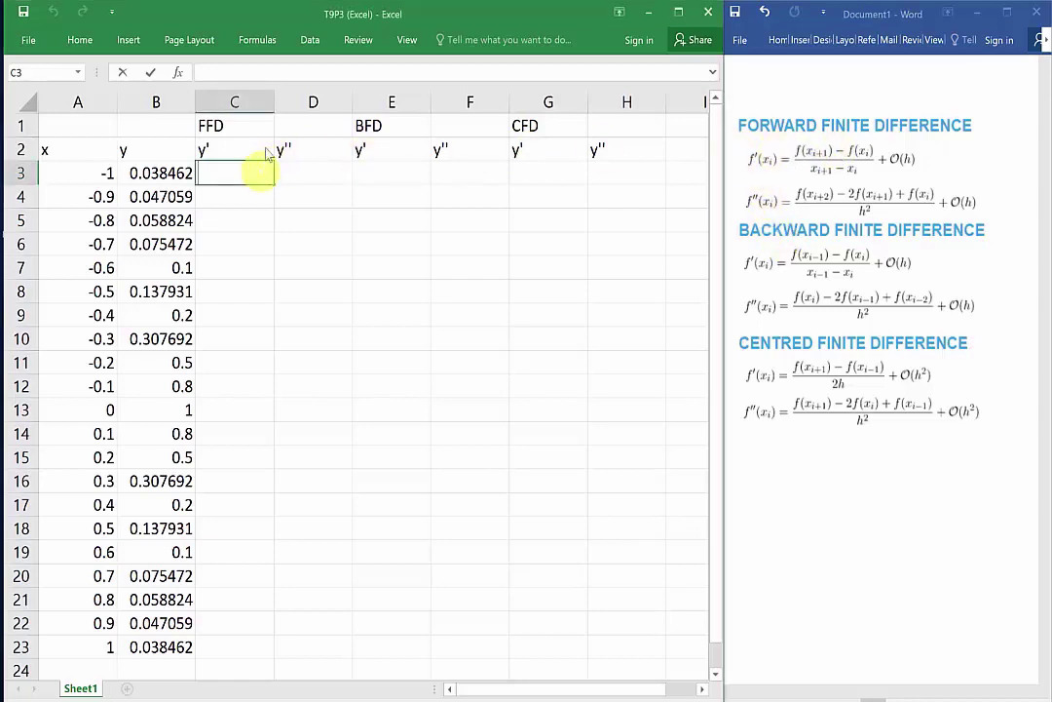
left_click(279, 71)
type("=(")
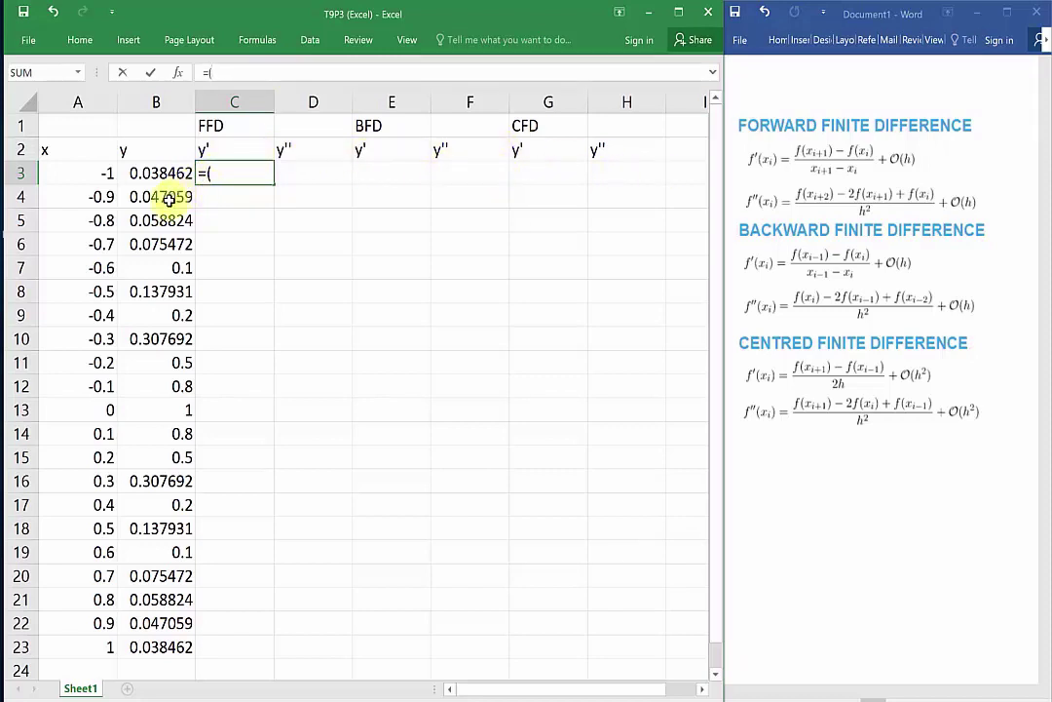
- Enter =(B4-B3)/(A4-A3) in C3 and fill it down to C22
left_click(168, 197)
type("-")
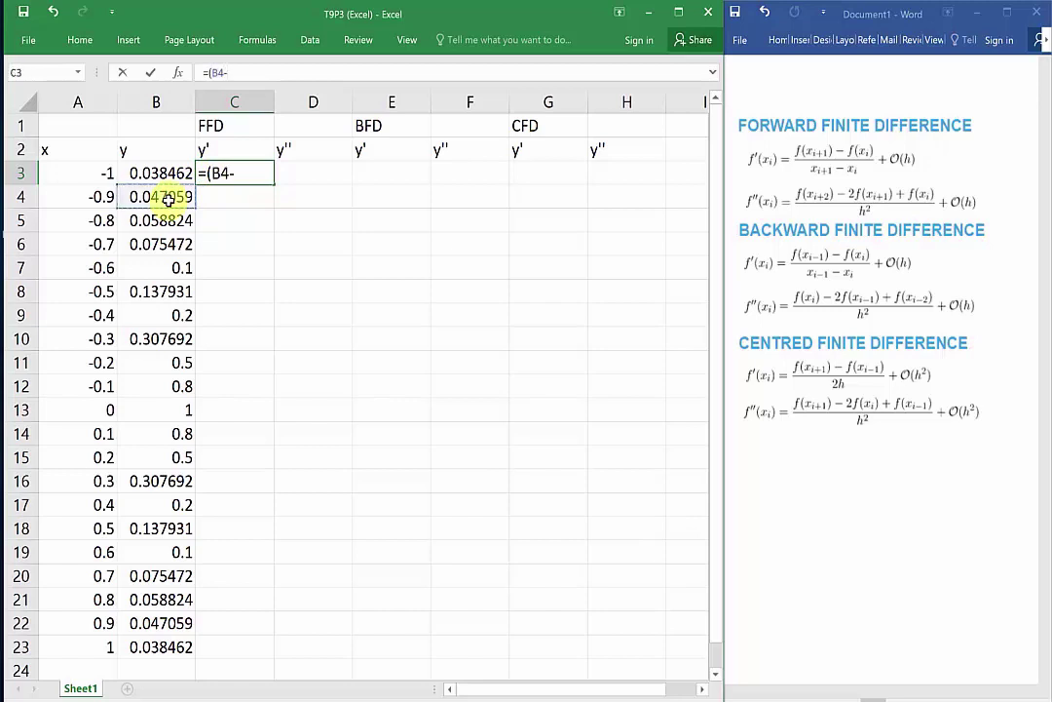
left_click(154, 173)
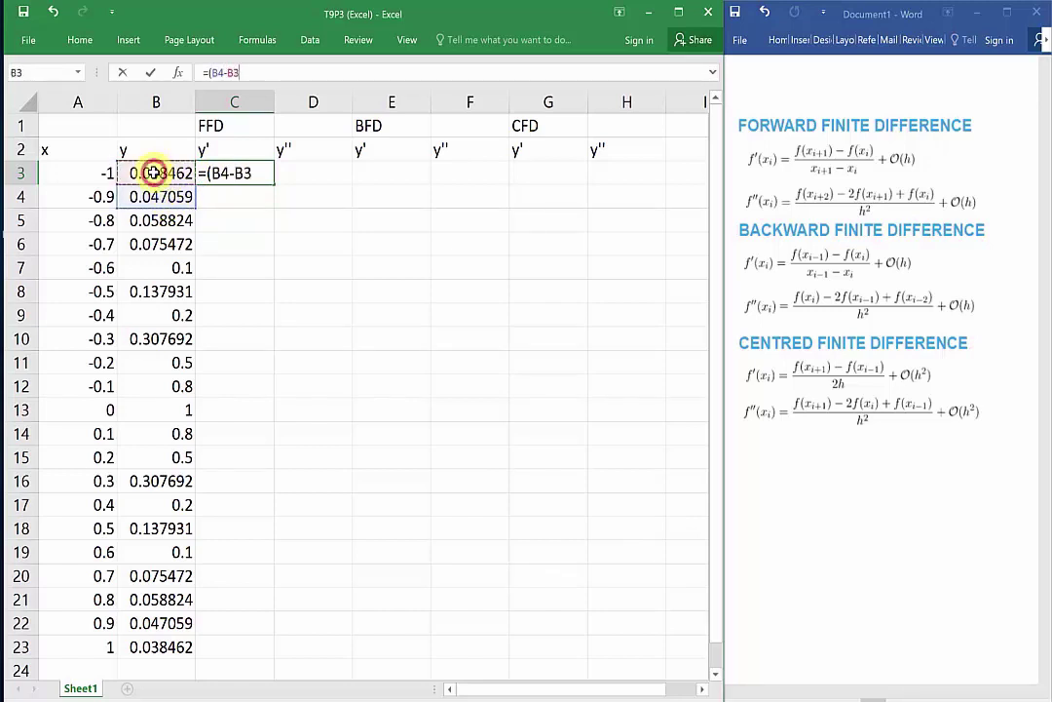
type(")/")
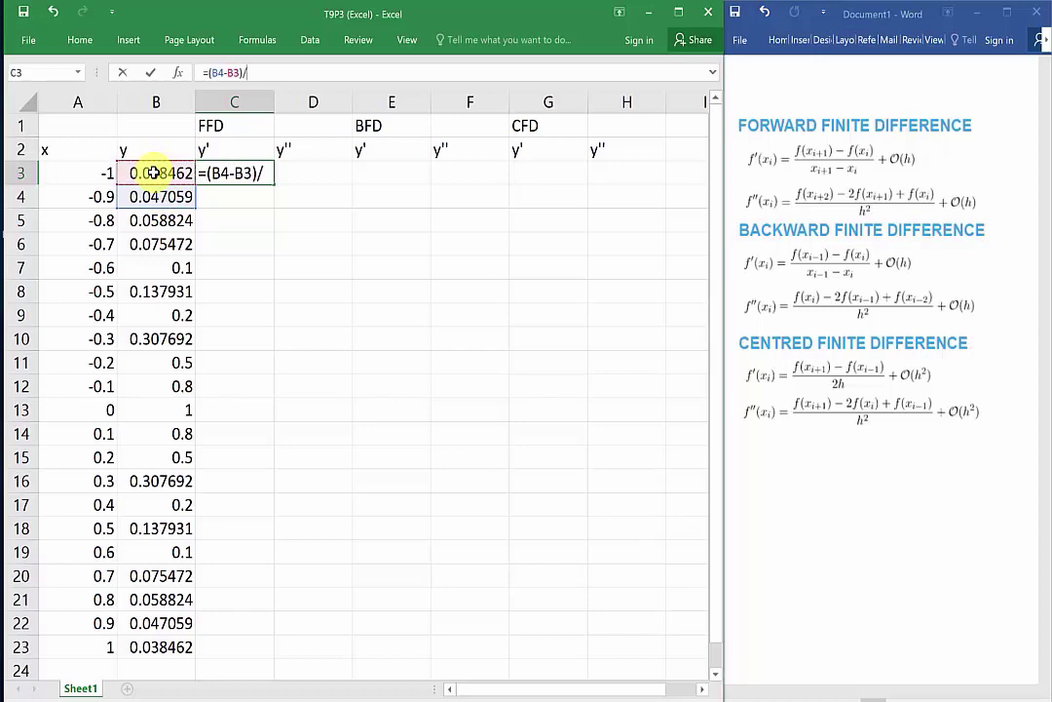
type("(")
left_click(103, 196)
type("-")
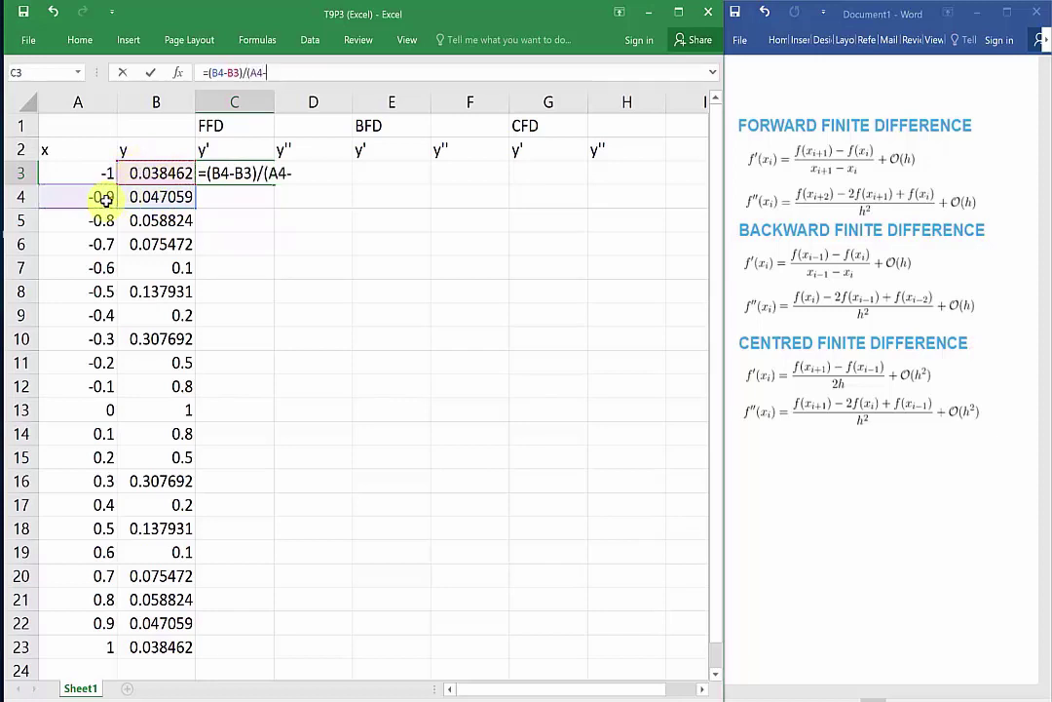
left_click(88, 176)
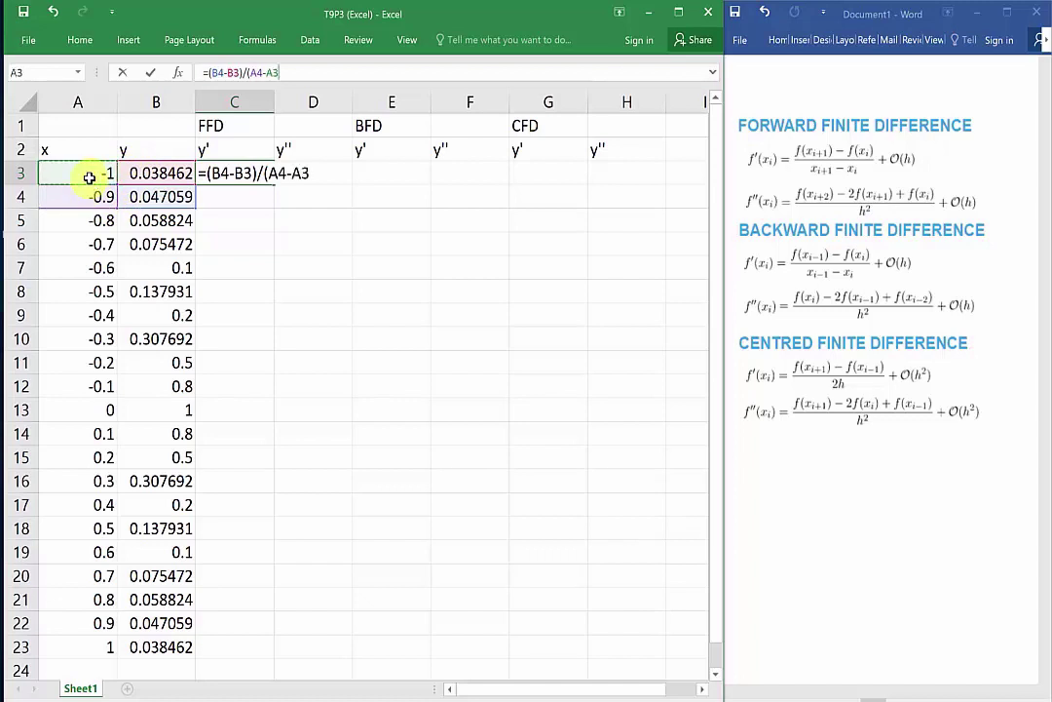
key("Return")
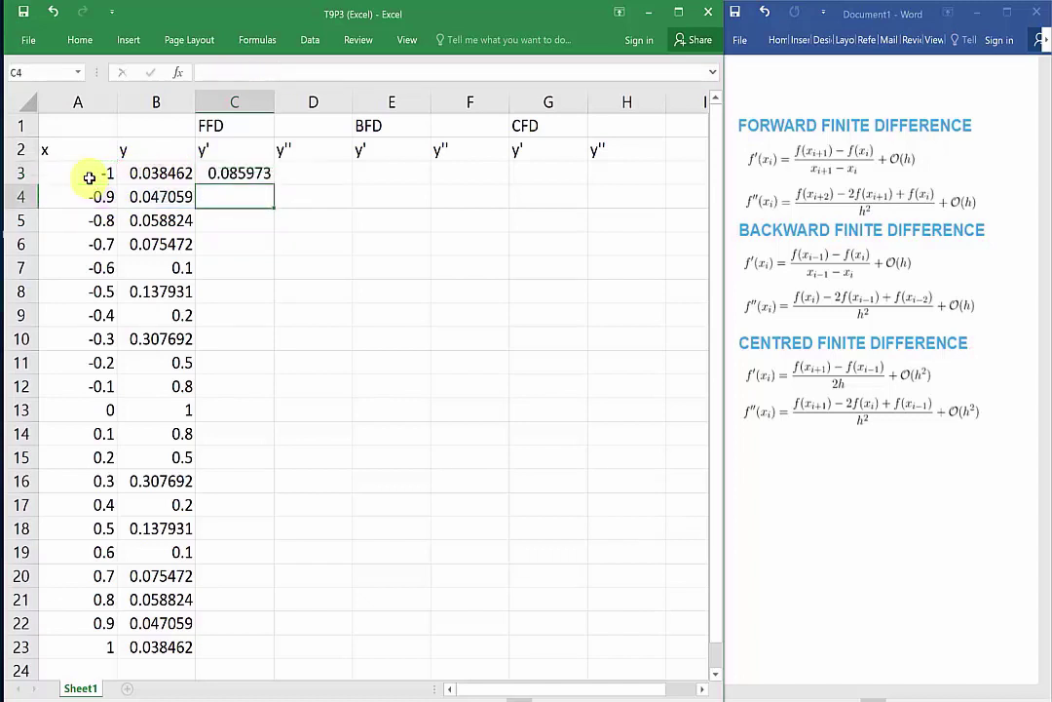
left_click(245, 176)
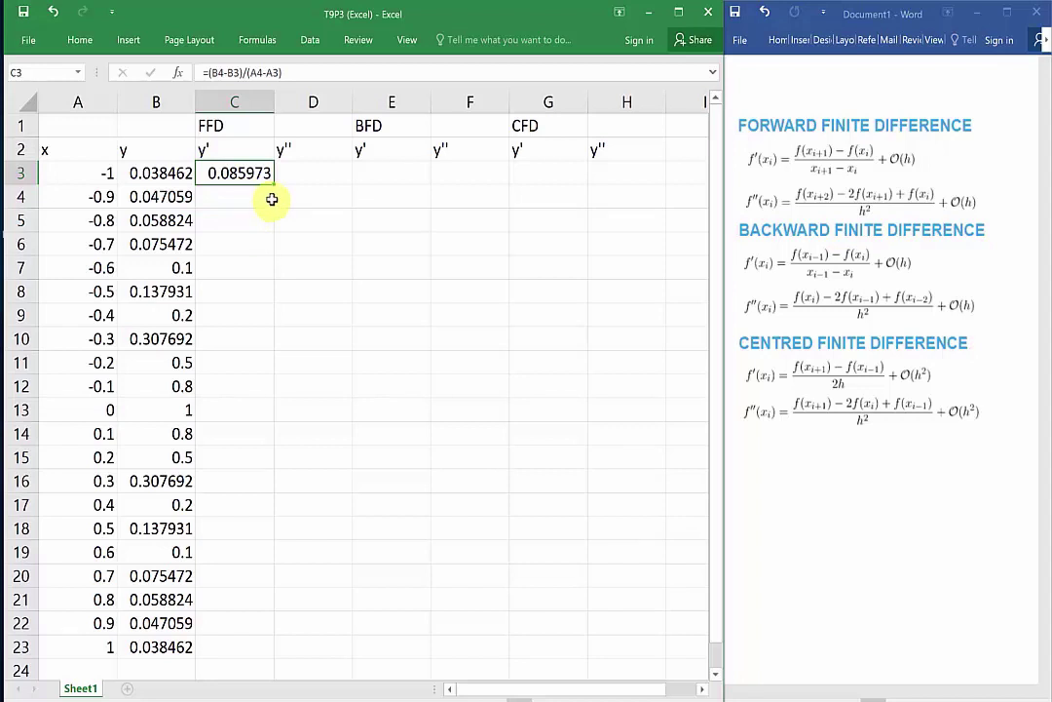
left_click_drag(273, 187, 217, 636)
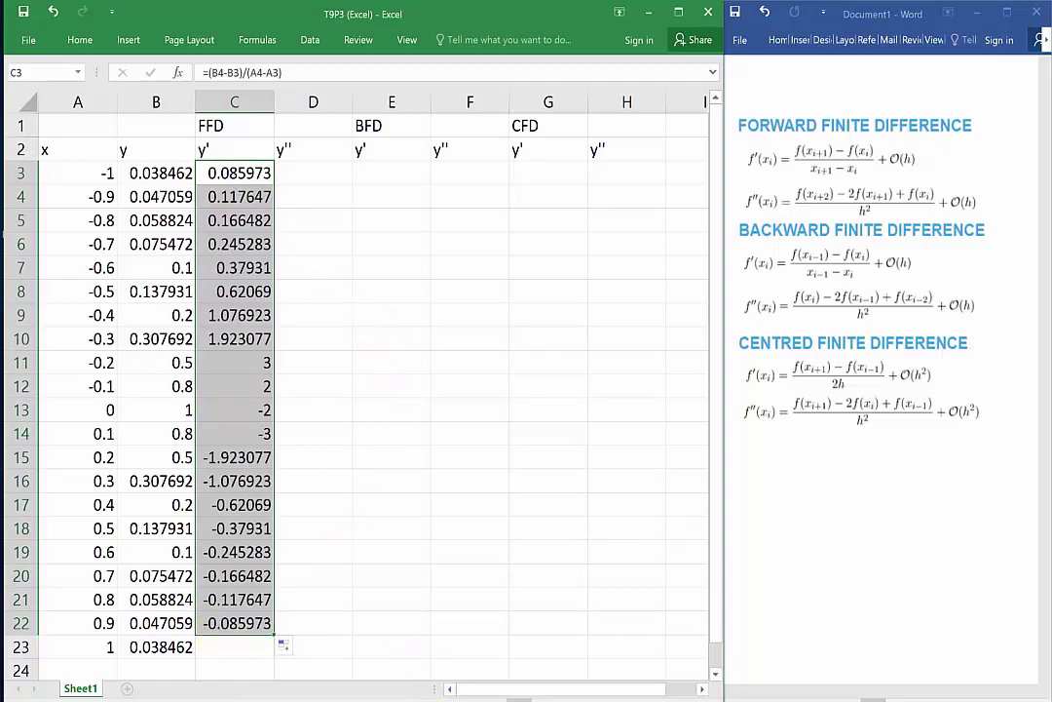
mouse_move(382, 697)
left_click(382, 643)
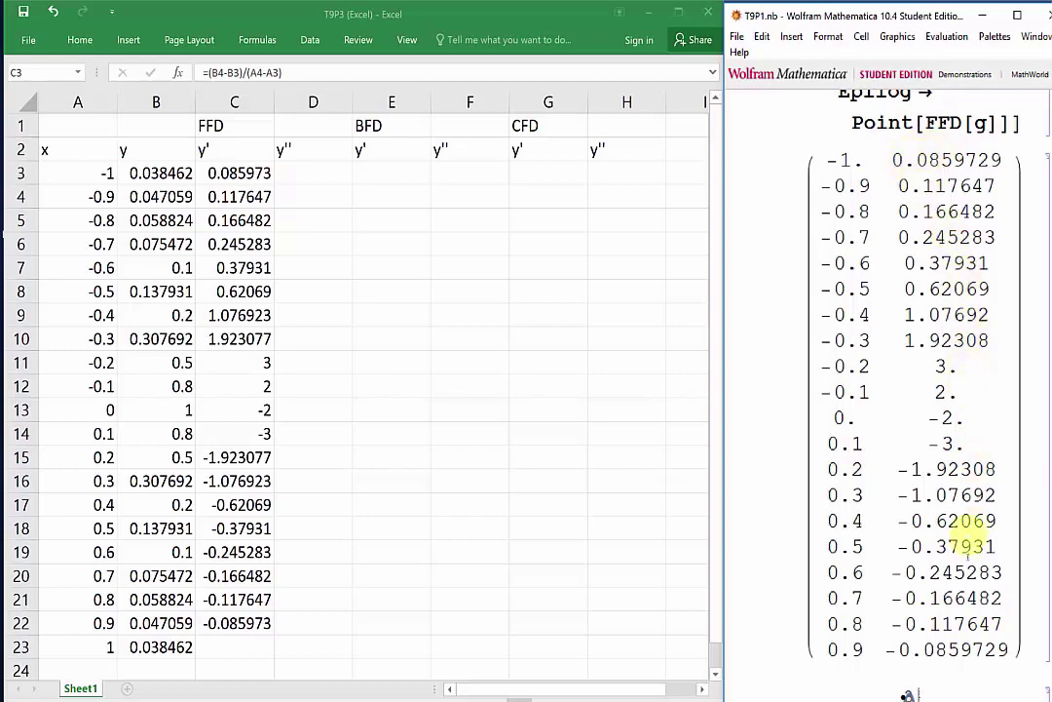
left_click(334, 172)
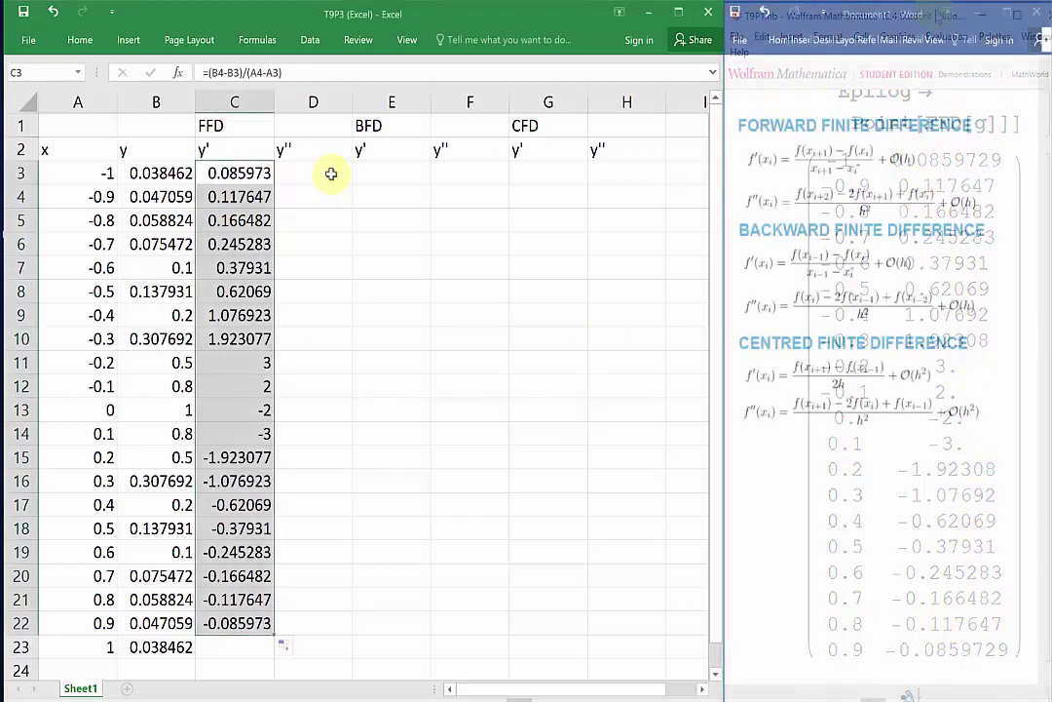
left_click(332, 174)
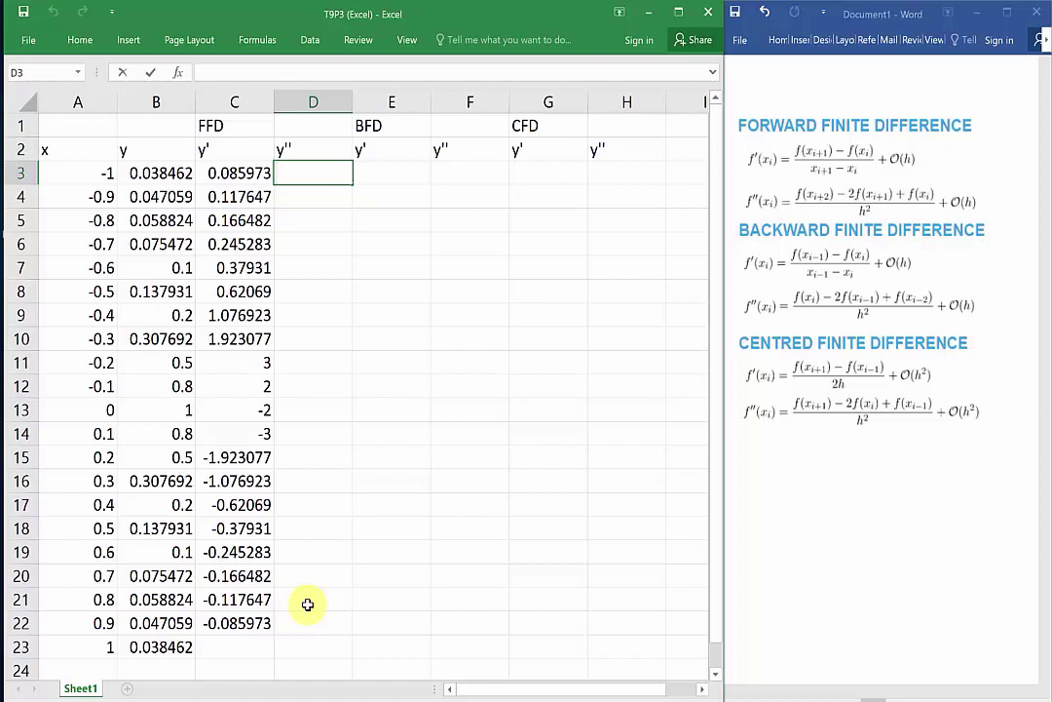
- Enter the forward second difference =(B5-2*B4+B3)/(A4-A3)^2 in cell D3
type("=")
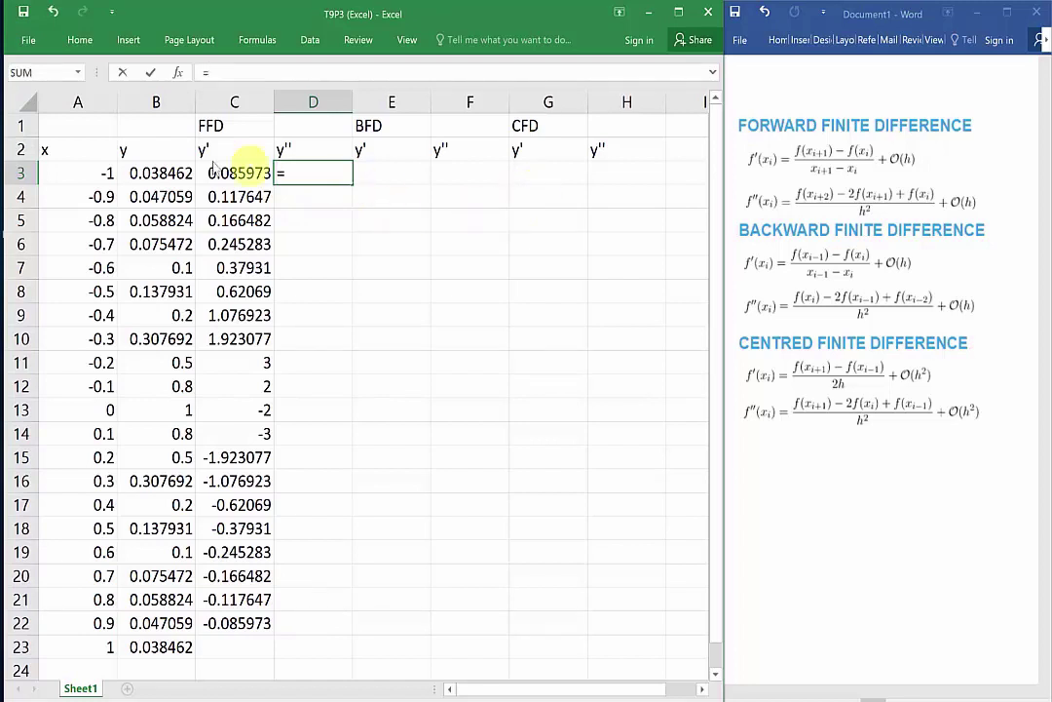
type("(")
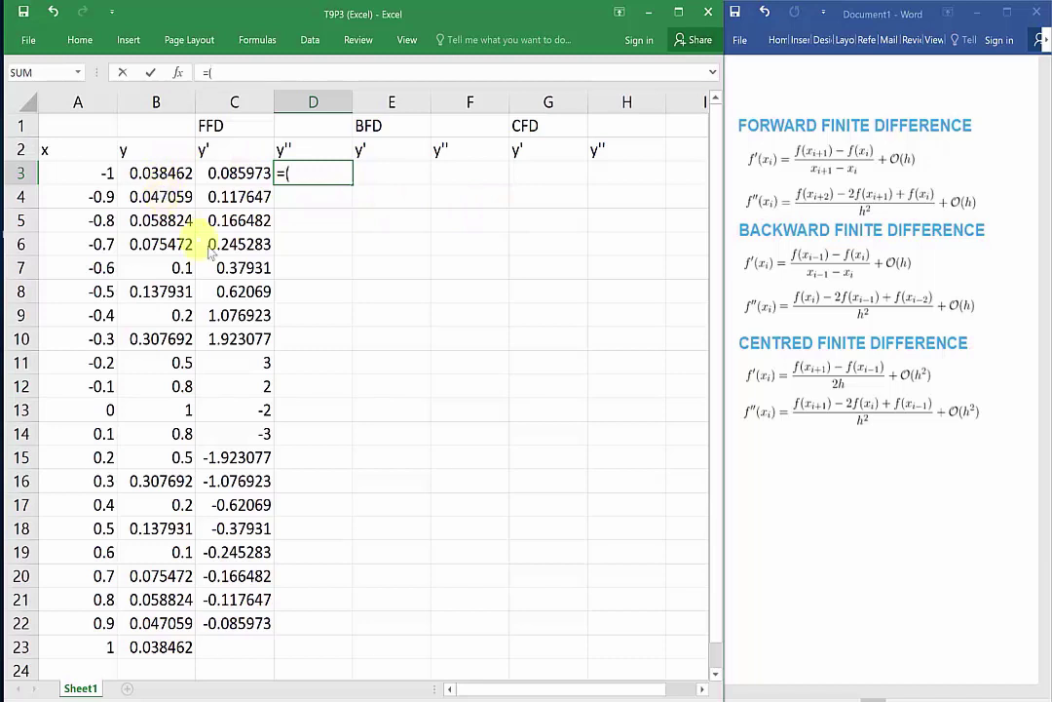
left_click(181, 221)
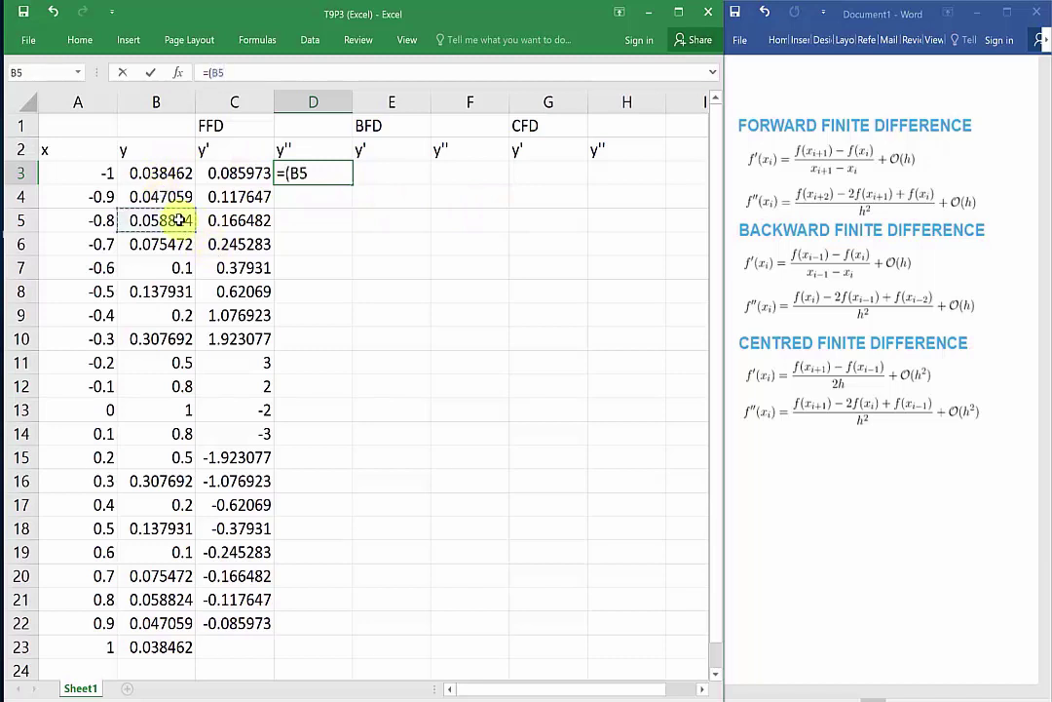
type("-2")
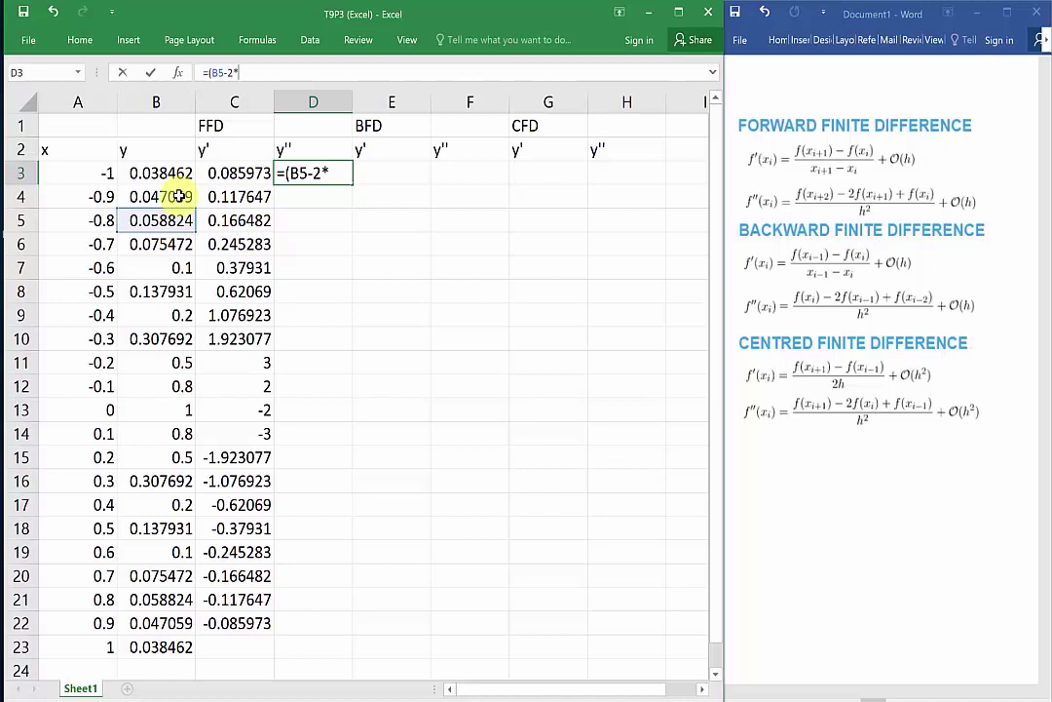
type("*")
left_click(181, 196)
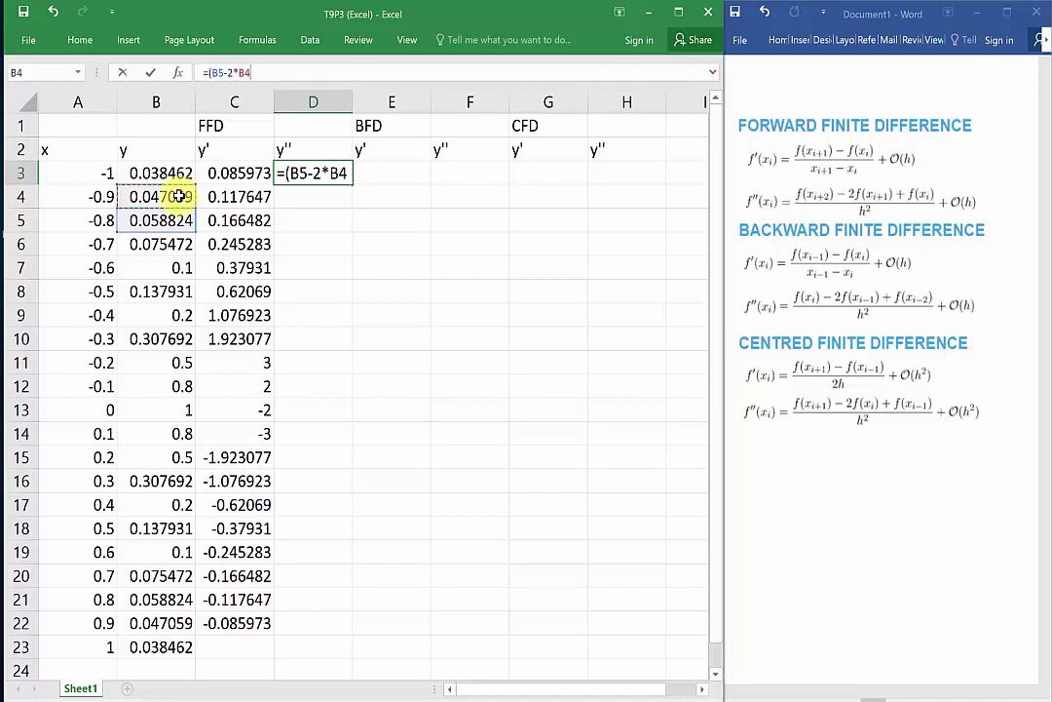
type("+")
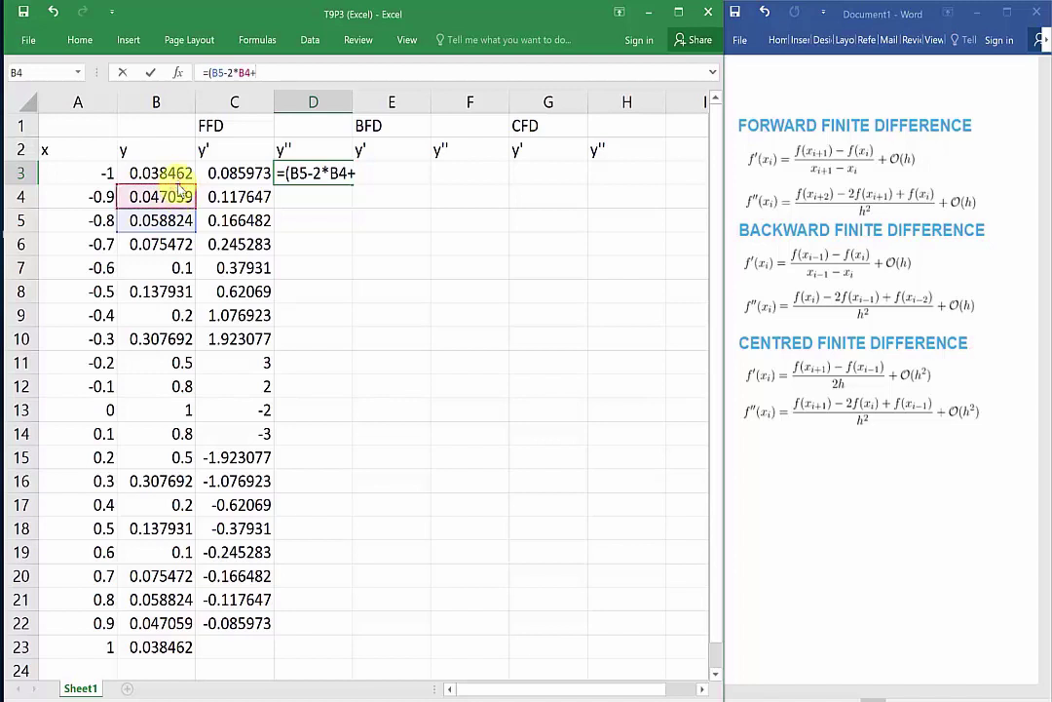
left_click(179, 173)
type(")")
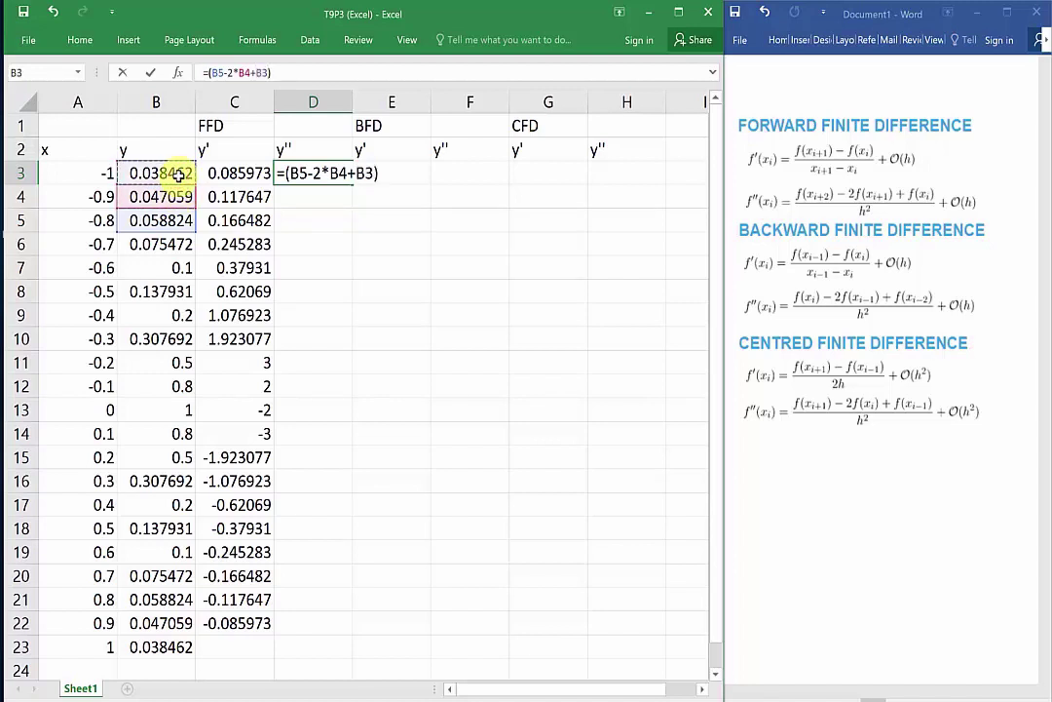
type("/")
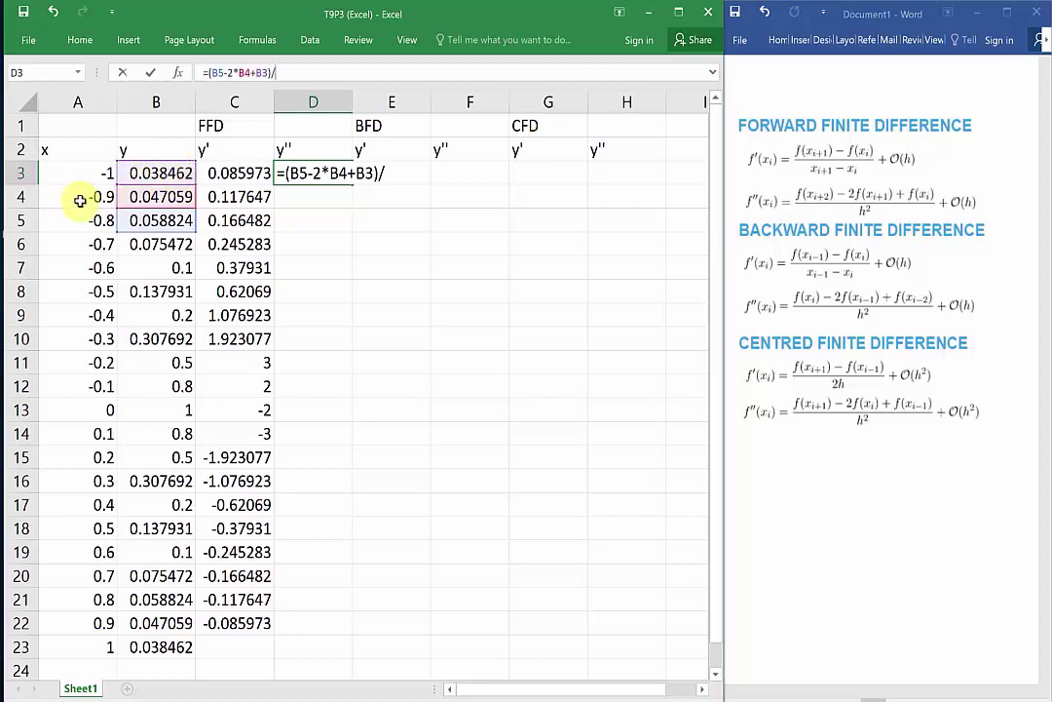
type("(")
left_click(80, 200)
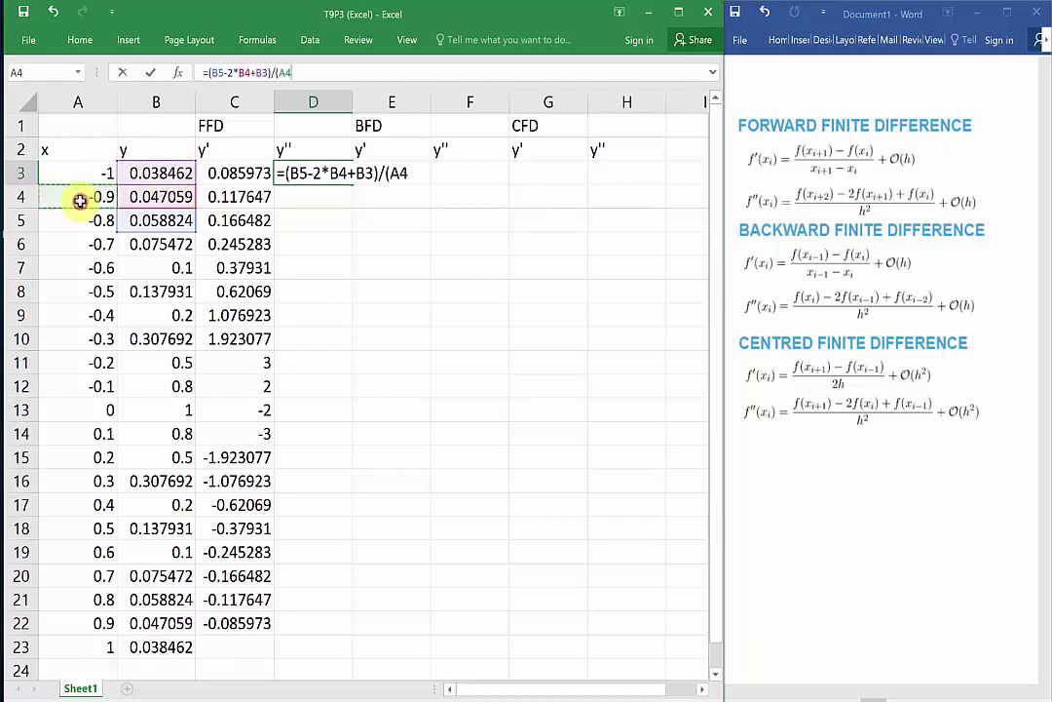
type("-")
left_click(99, 173)
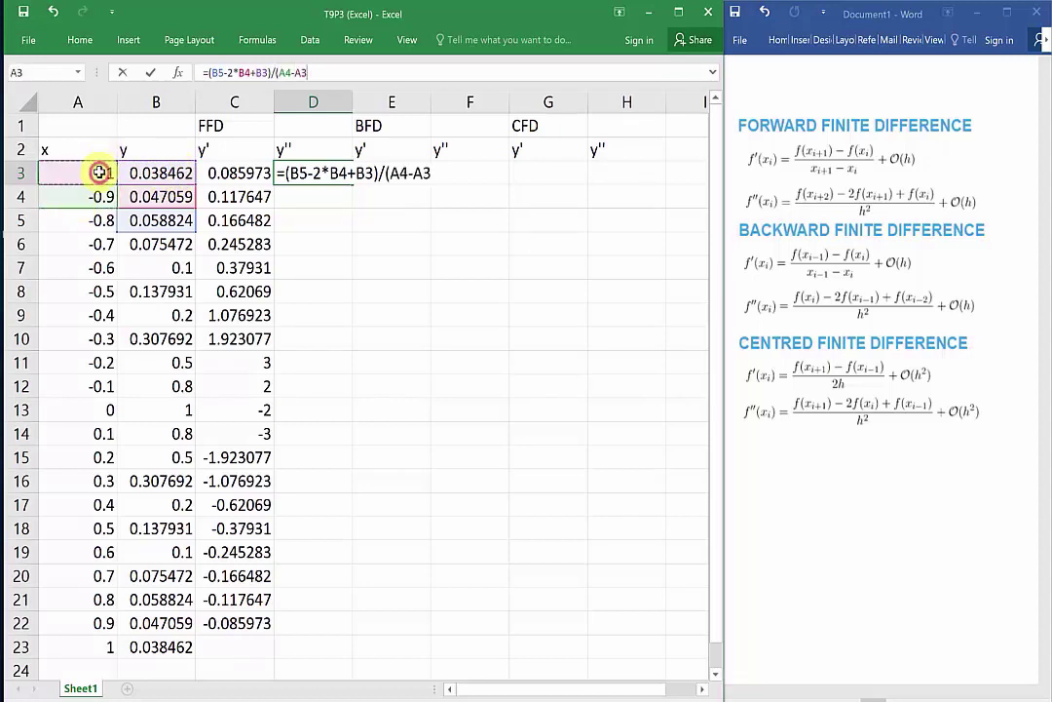
type(")^2")
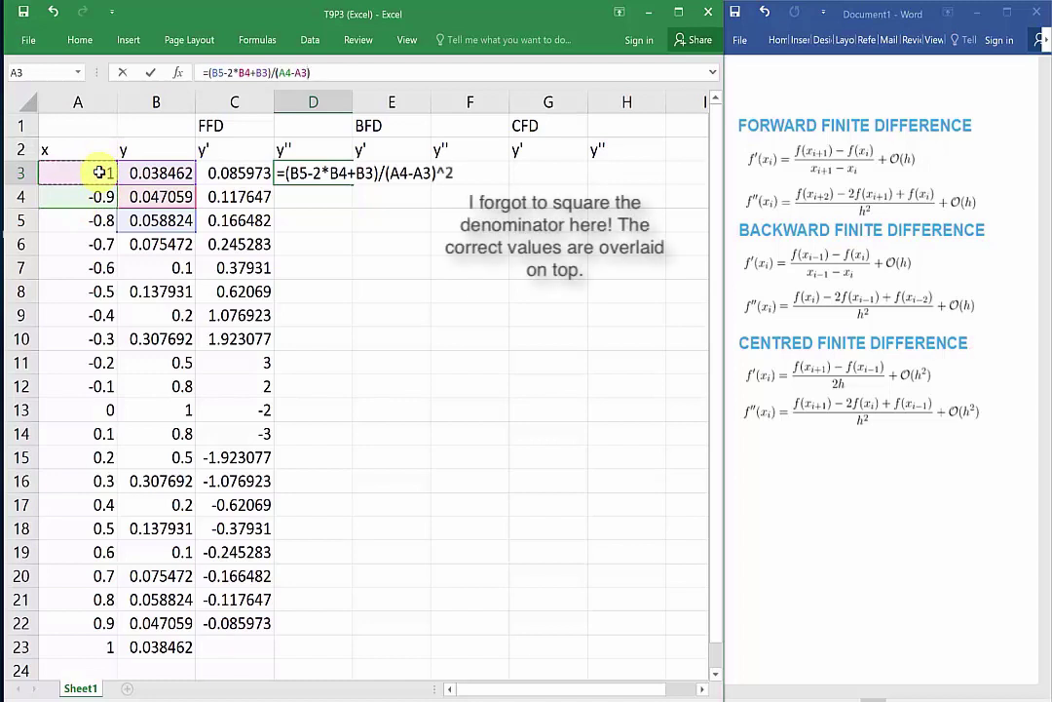
key("Return")
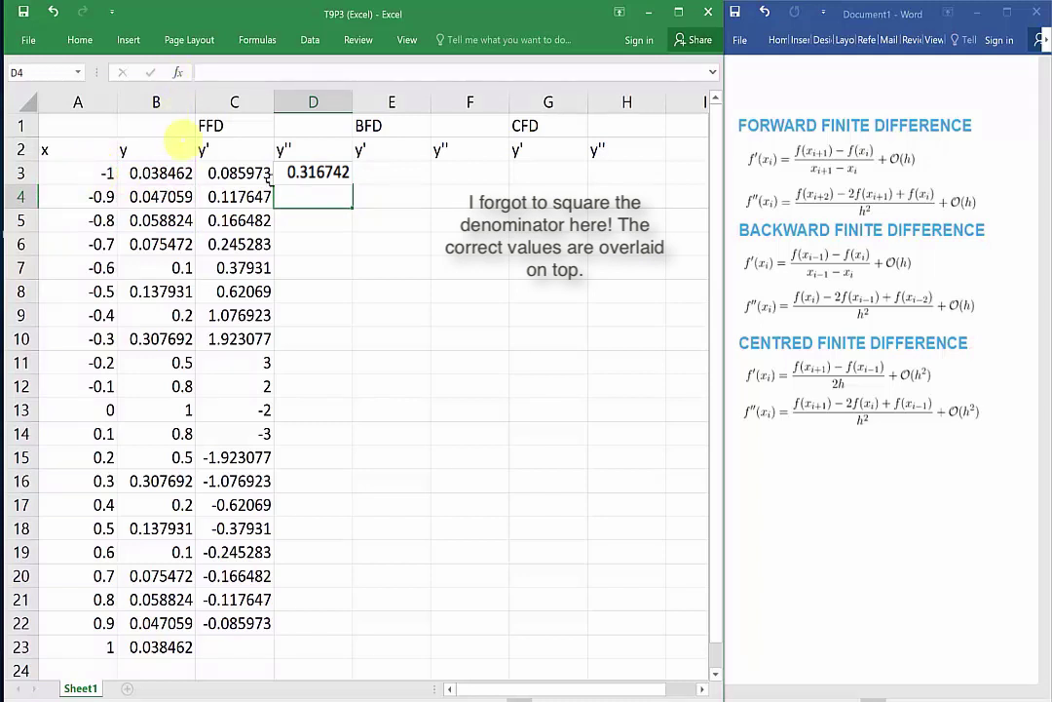
- Copy the D3 y'' formula down column D to row 21
left_click(319, 177)
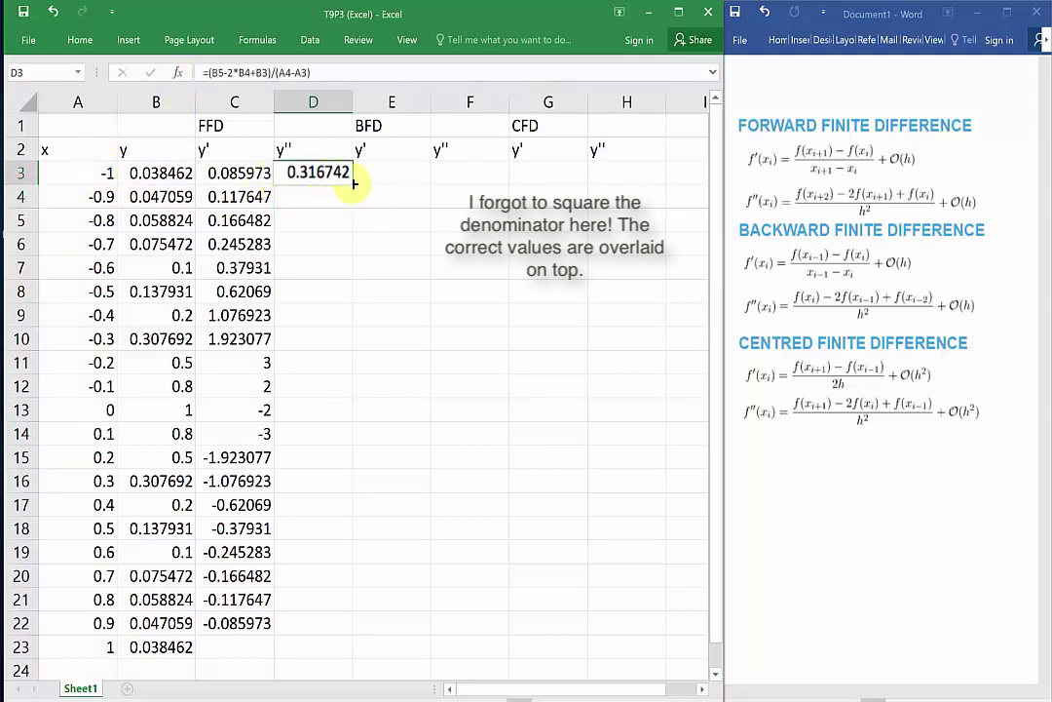
left_click_drag(354, 184, 322, 604)
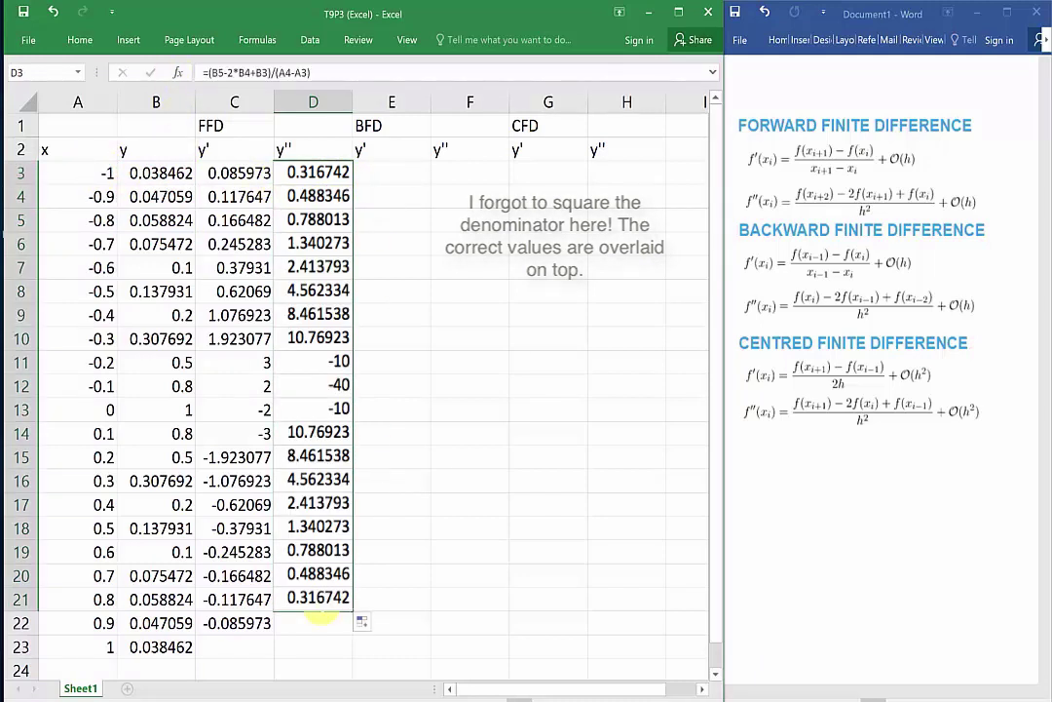
left_click(391, 176)
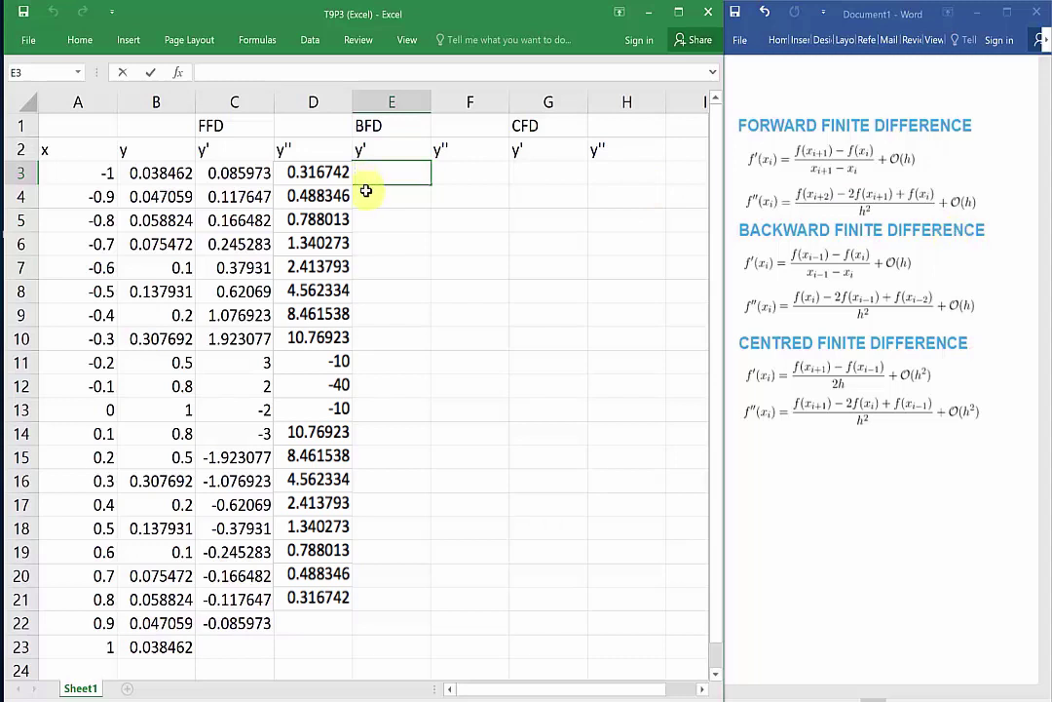
- Enter the backward difference =(B3-B4)/(A3-A4) in E4 and copy it down to E23
left_click(367, 194)
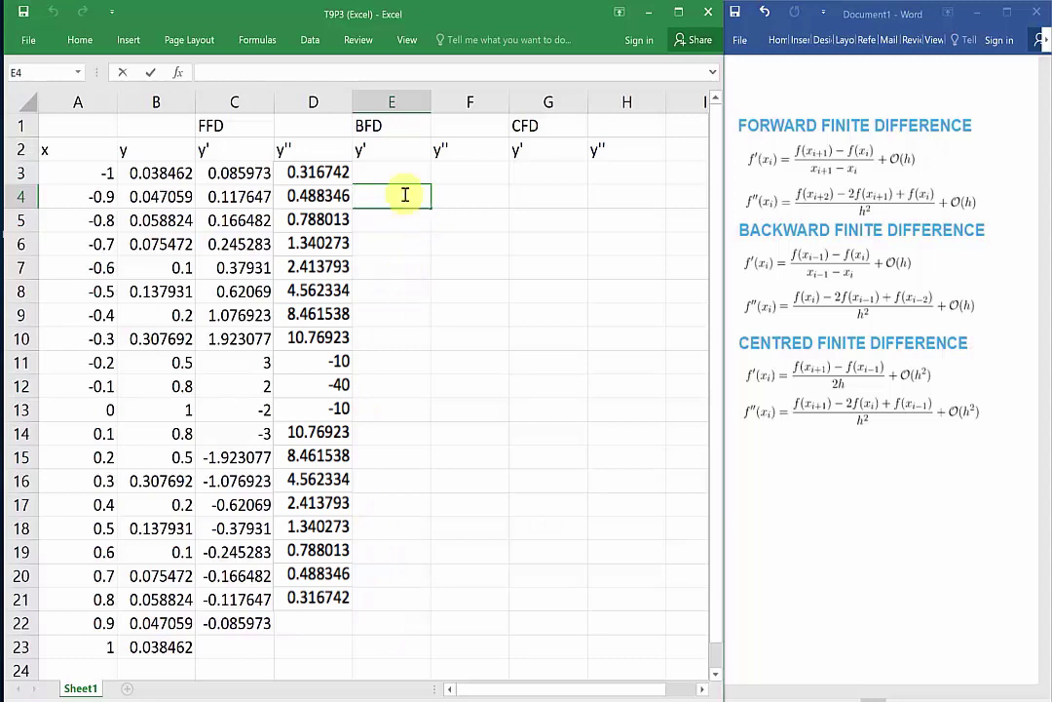
type("=(")
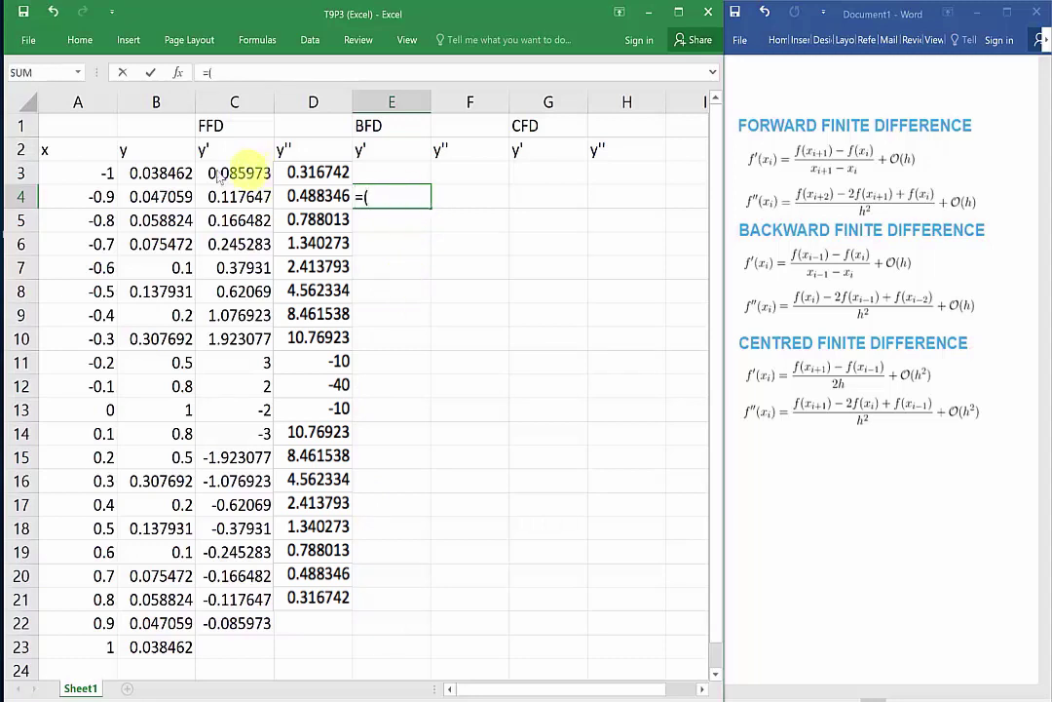
left_click(156, 176)
type("-")
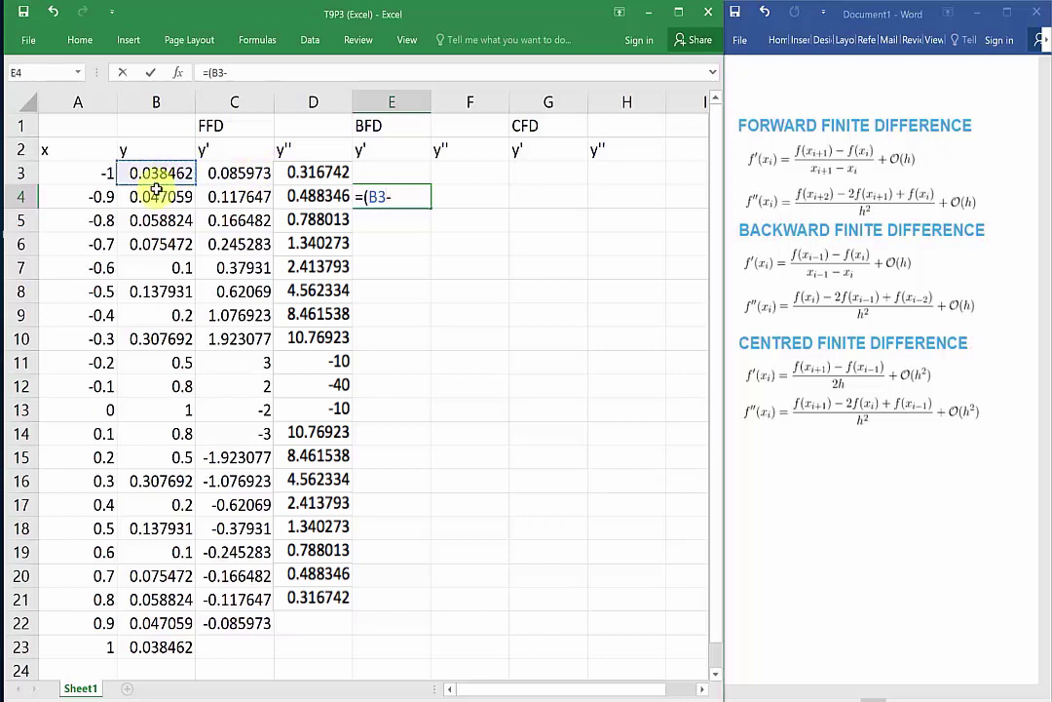
left_click(159, 196)
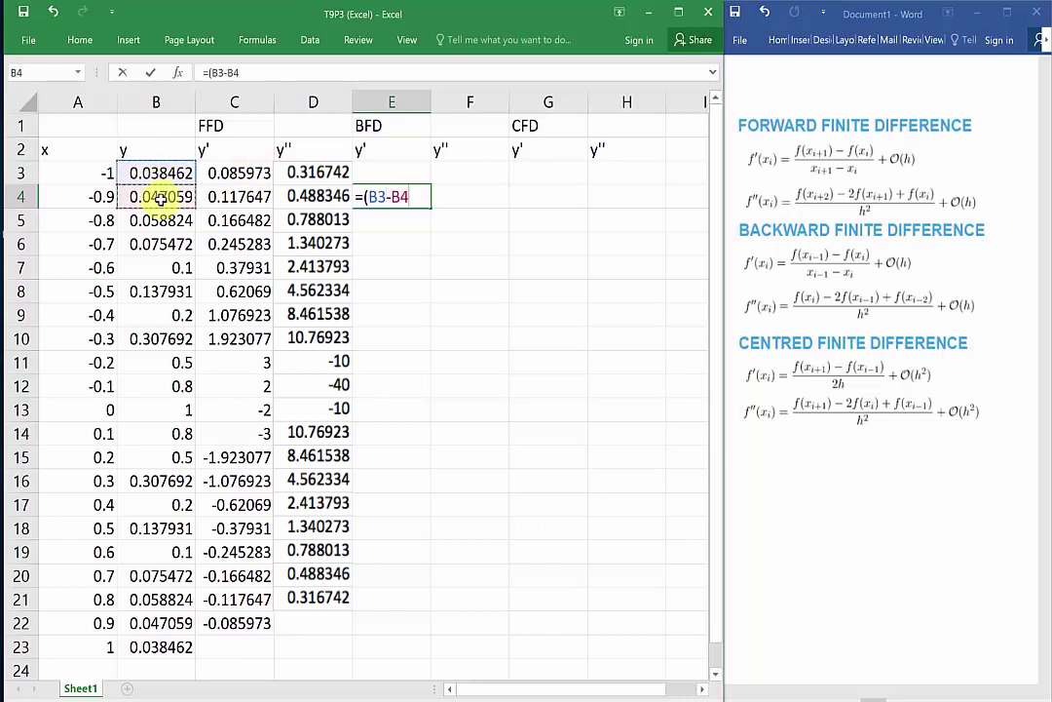
type(")/")
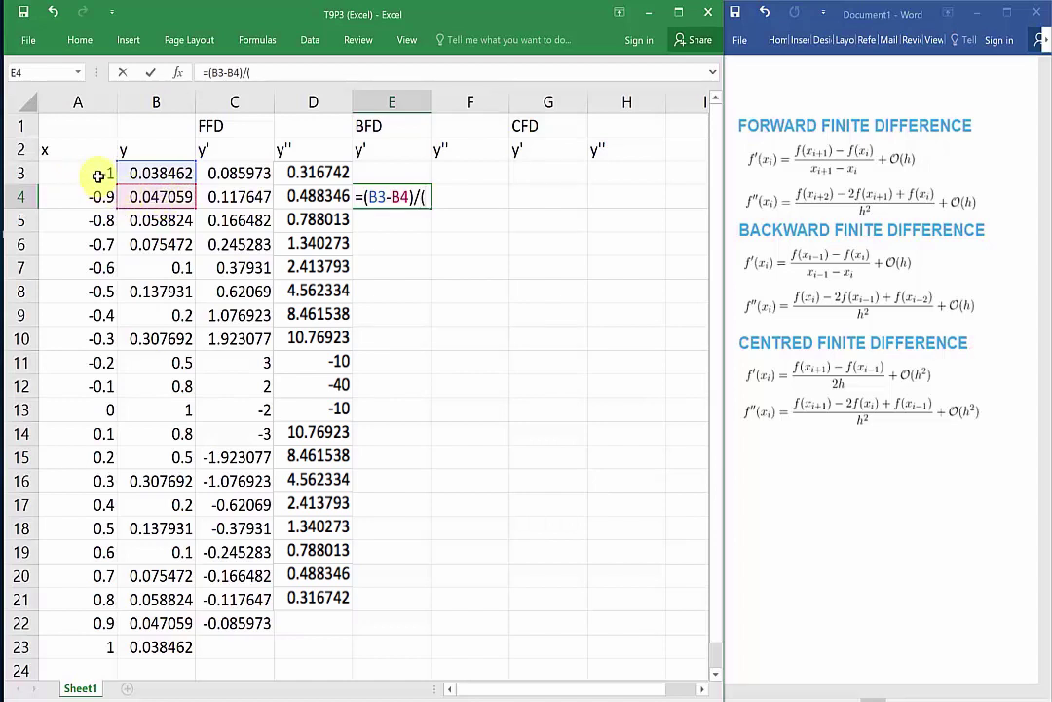
type("(")
left_click(99, 176)
type("-")
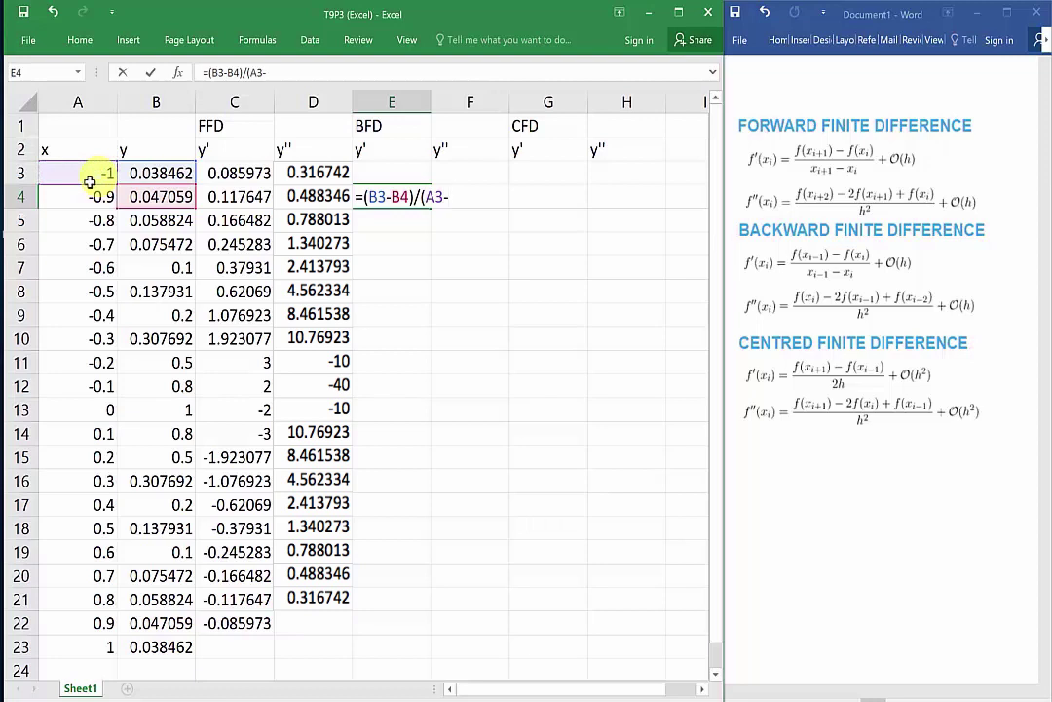
left_click(98, 199)
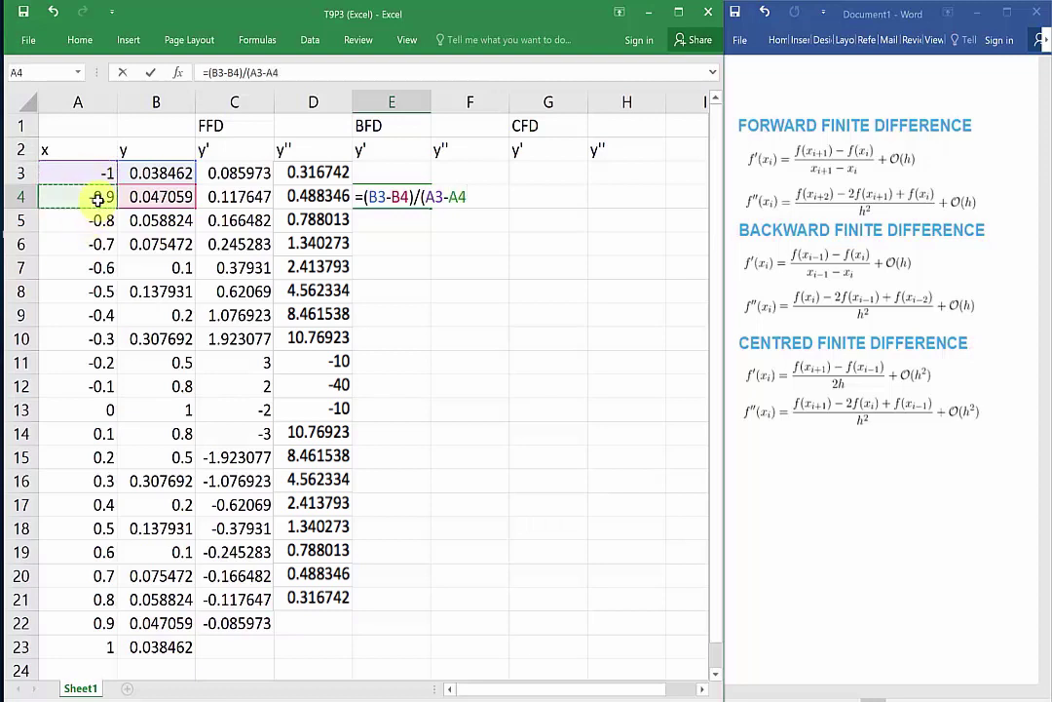
left_click(400, 216)
left_click(403, 197)
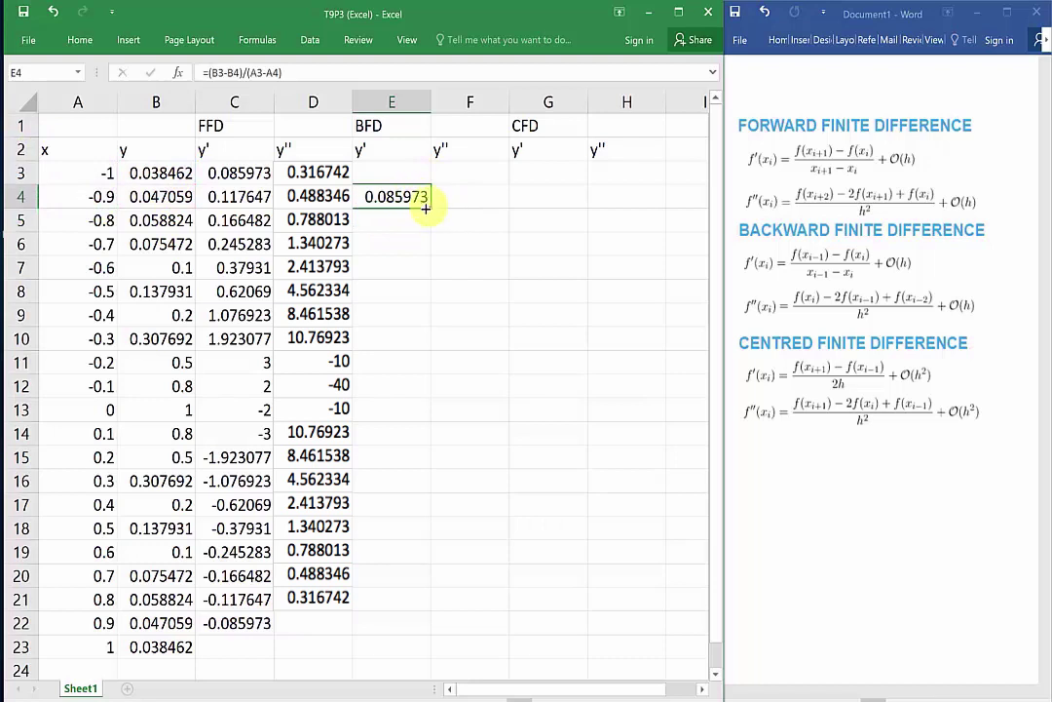
left_click_drag(431, 205, 362, 656)
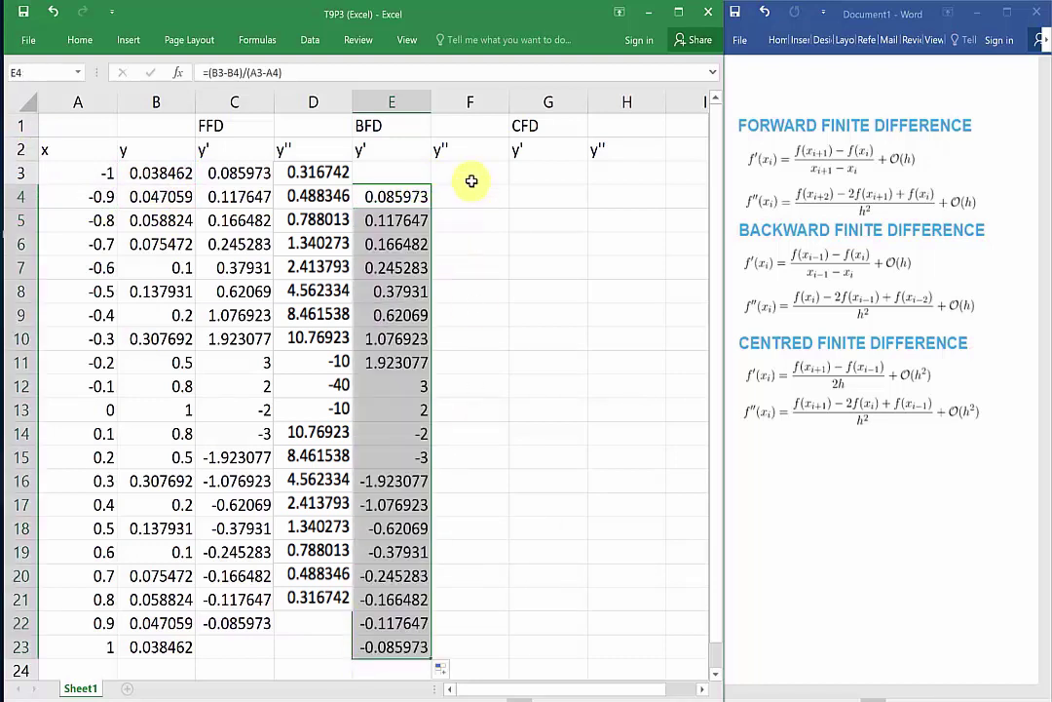
- Start the backward y'' formula in F5 with the numerator B5-2*B4+B3
left_click(458, 220)
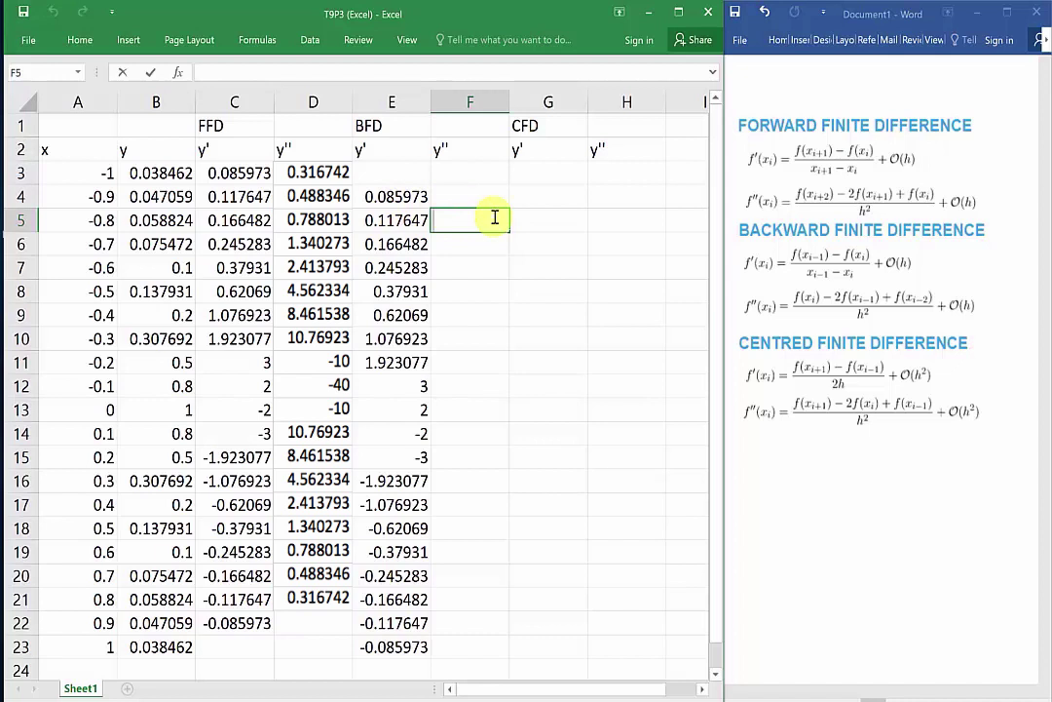
type("=(")
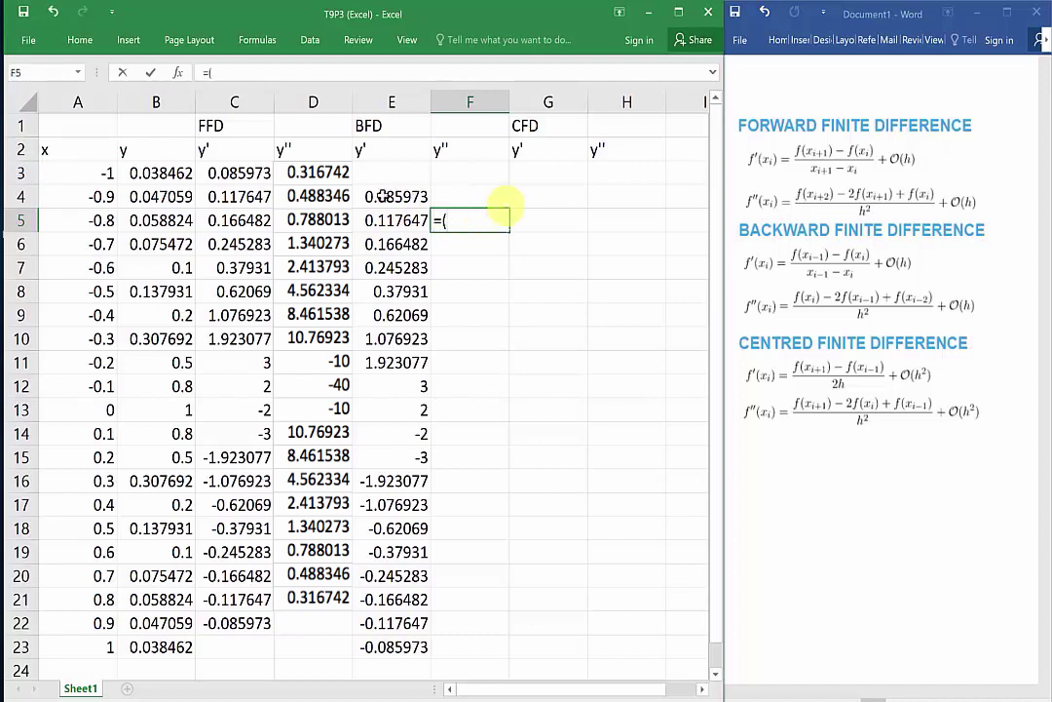
left_click(135, 220)
type("-")
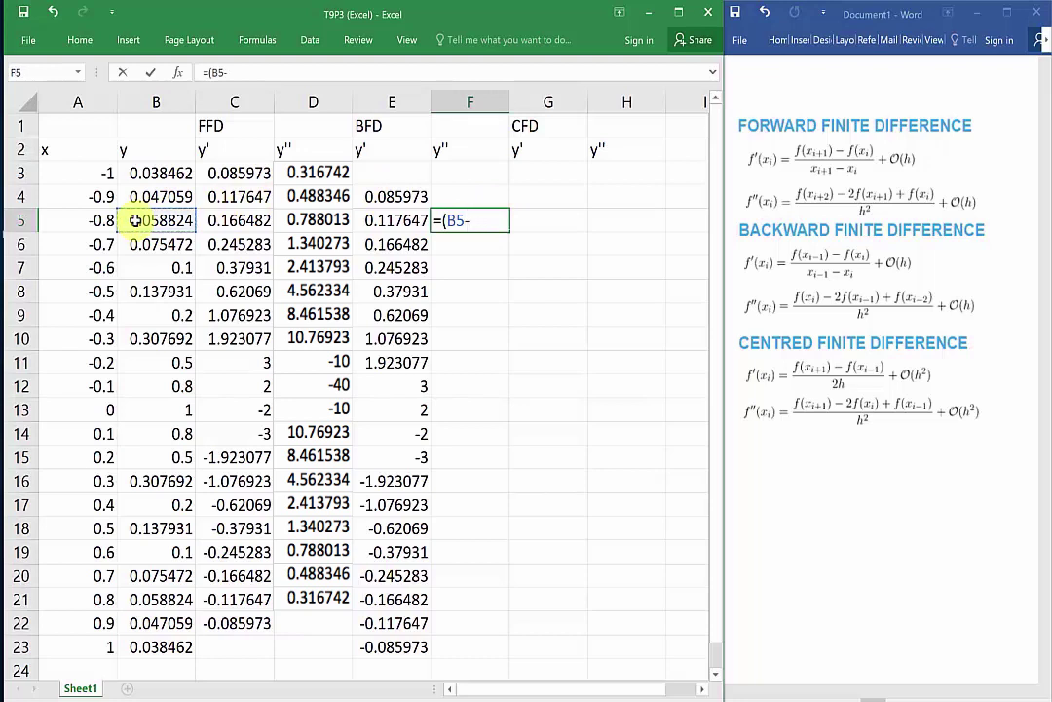
type("2*")
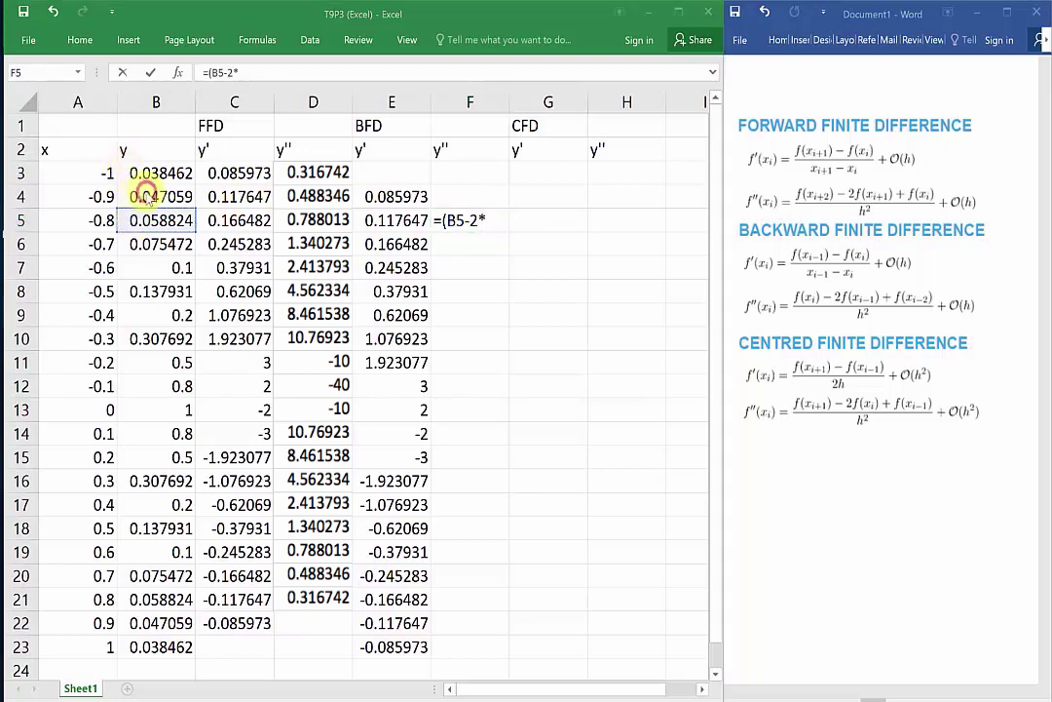
left_click(142, 195)
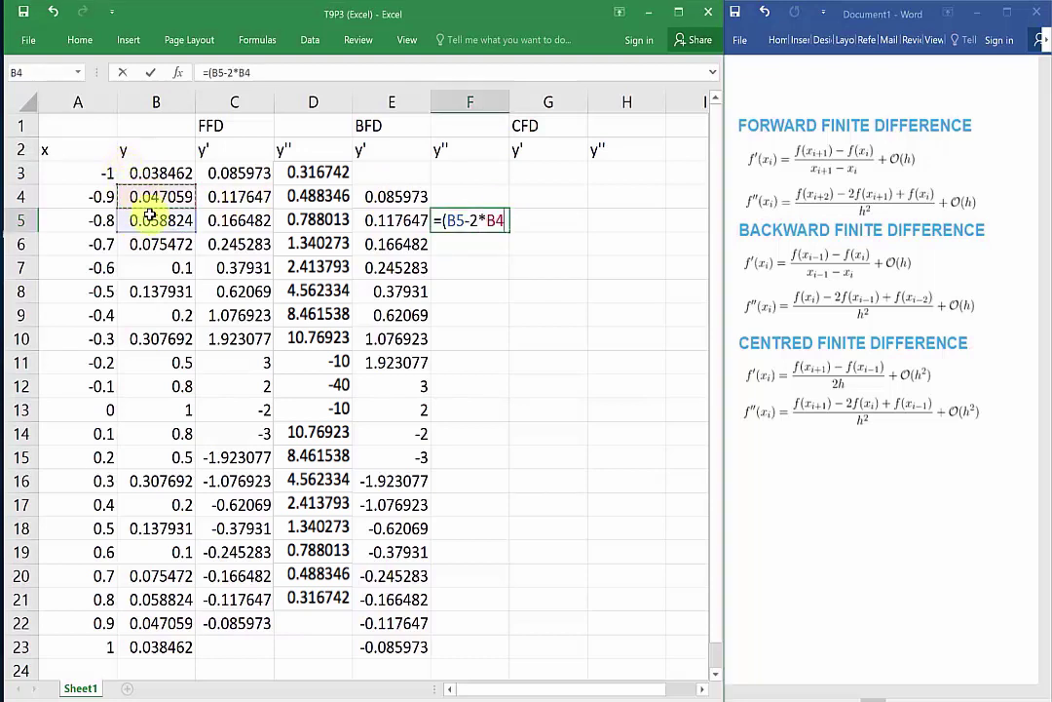
type("+")
left_click(159, 173)
type(")/")
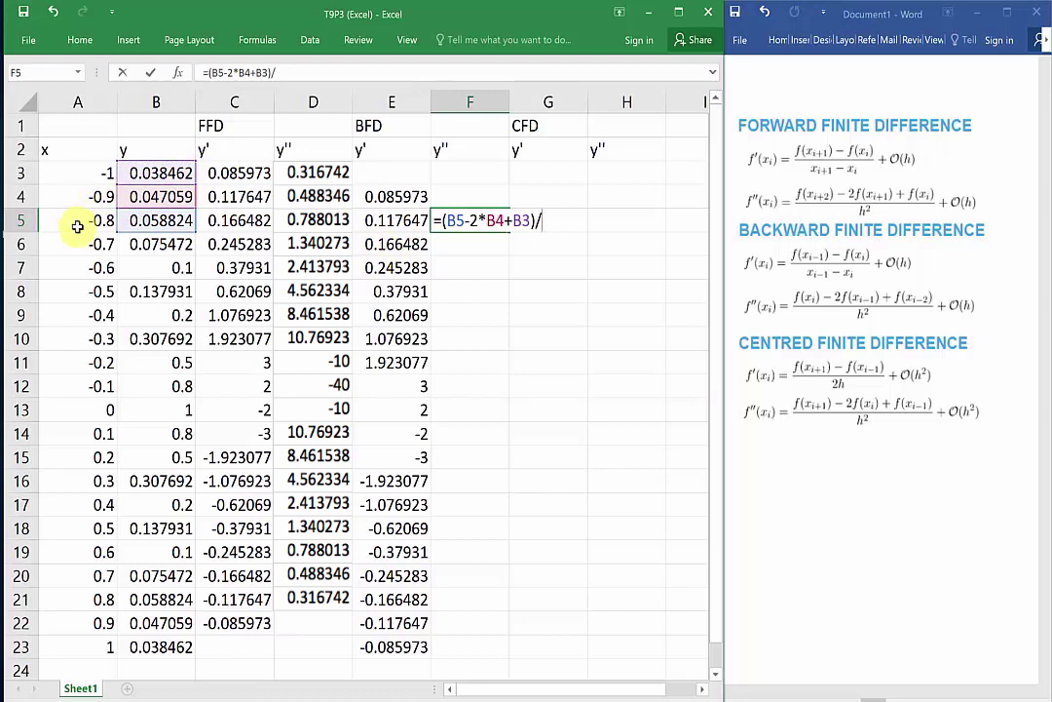
- Complete the denominator (A5-A4)^2 and fill the F5 formula down to F23
left_click(77, 226)
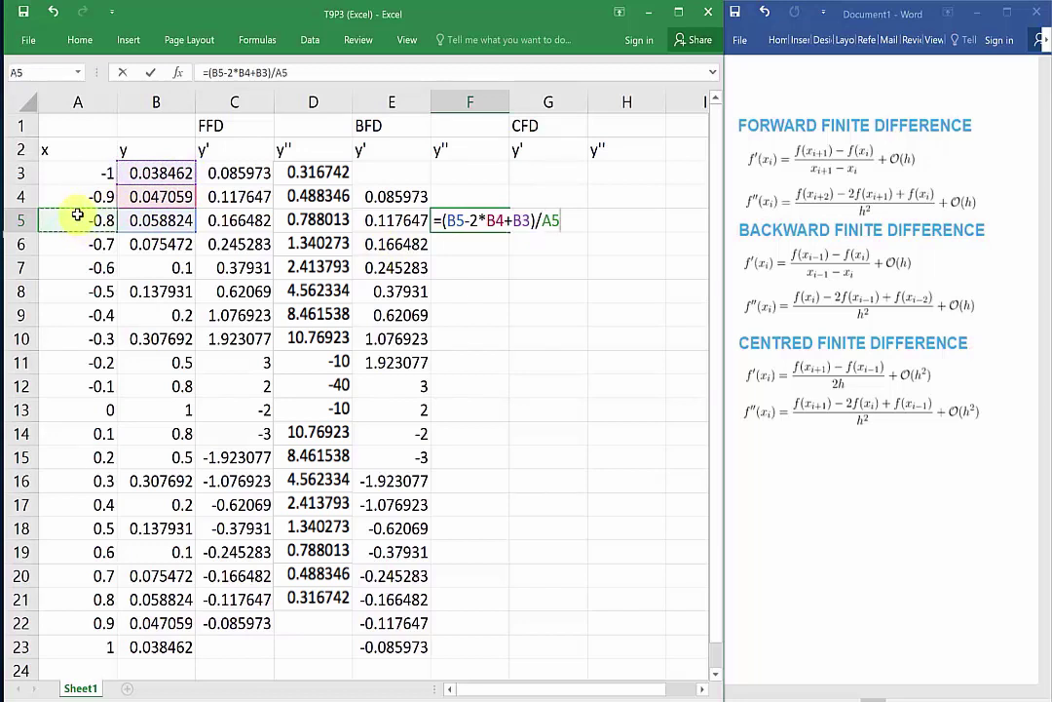
type("-")
left_click(85, 200)
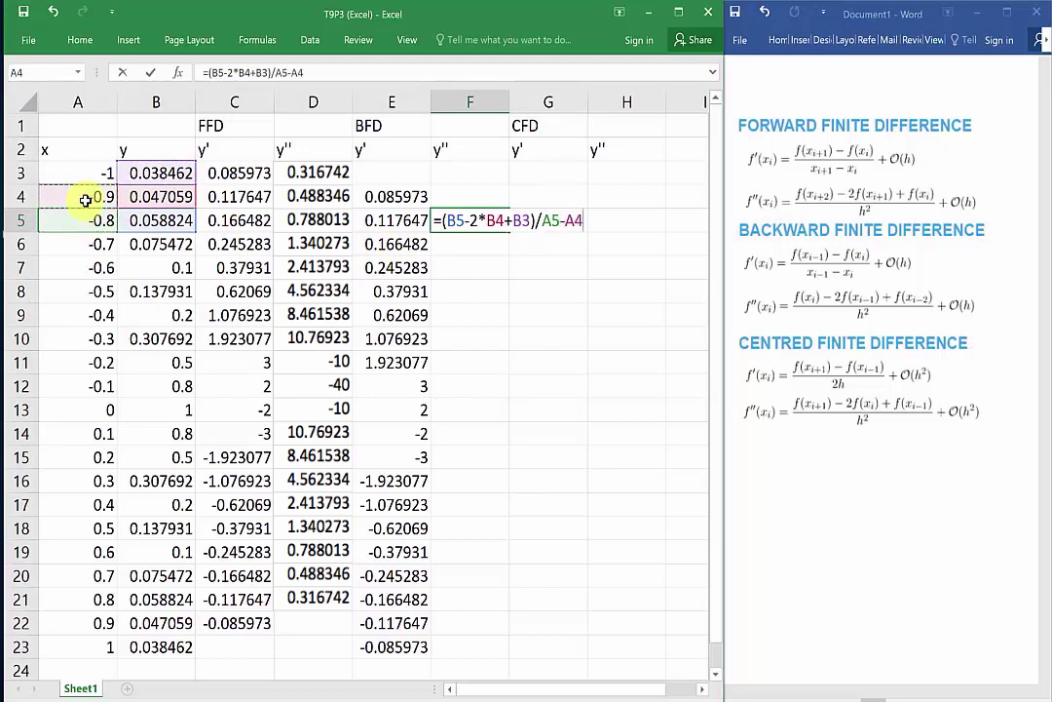
type("^2")
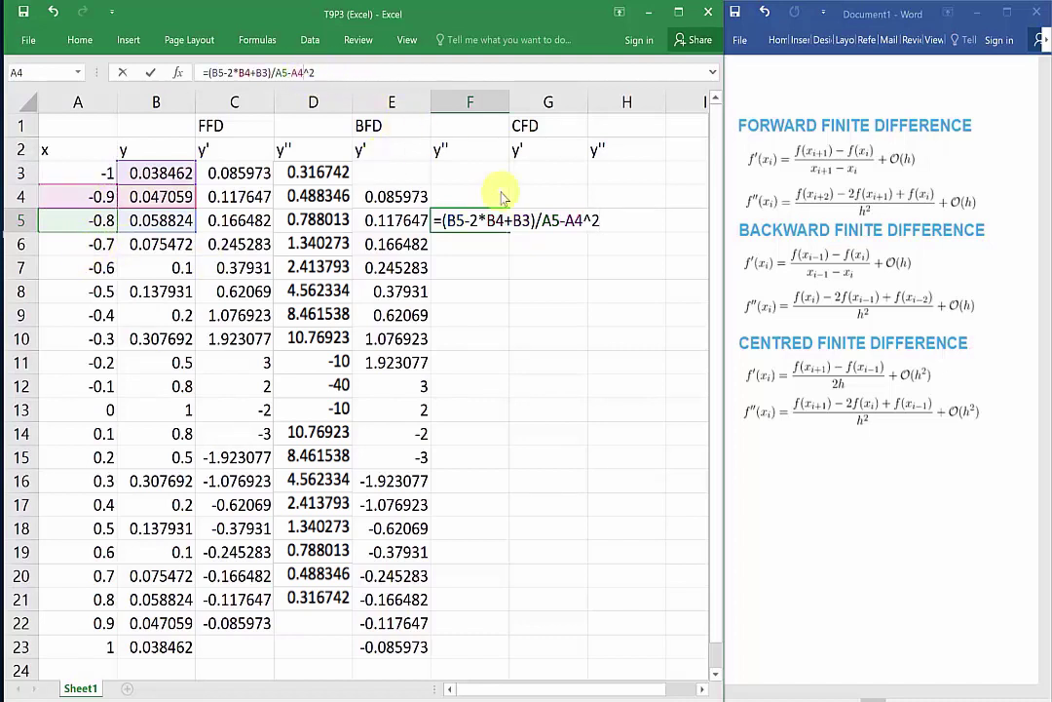
type(")")
type("(")
key("Return")
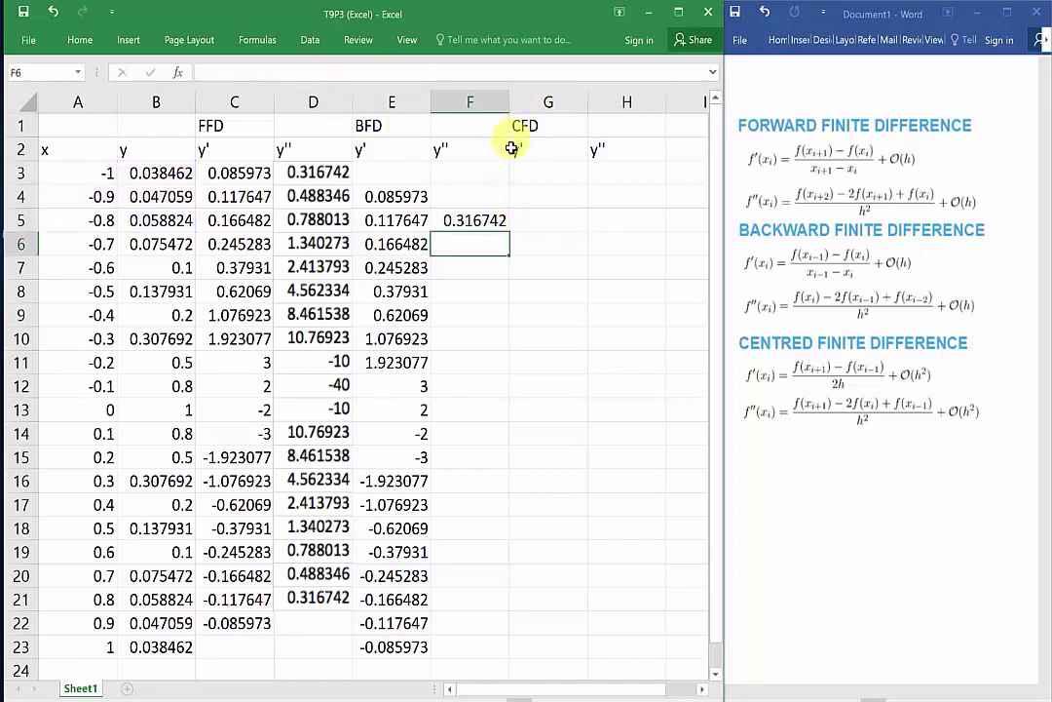
left_click(486, 227)
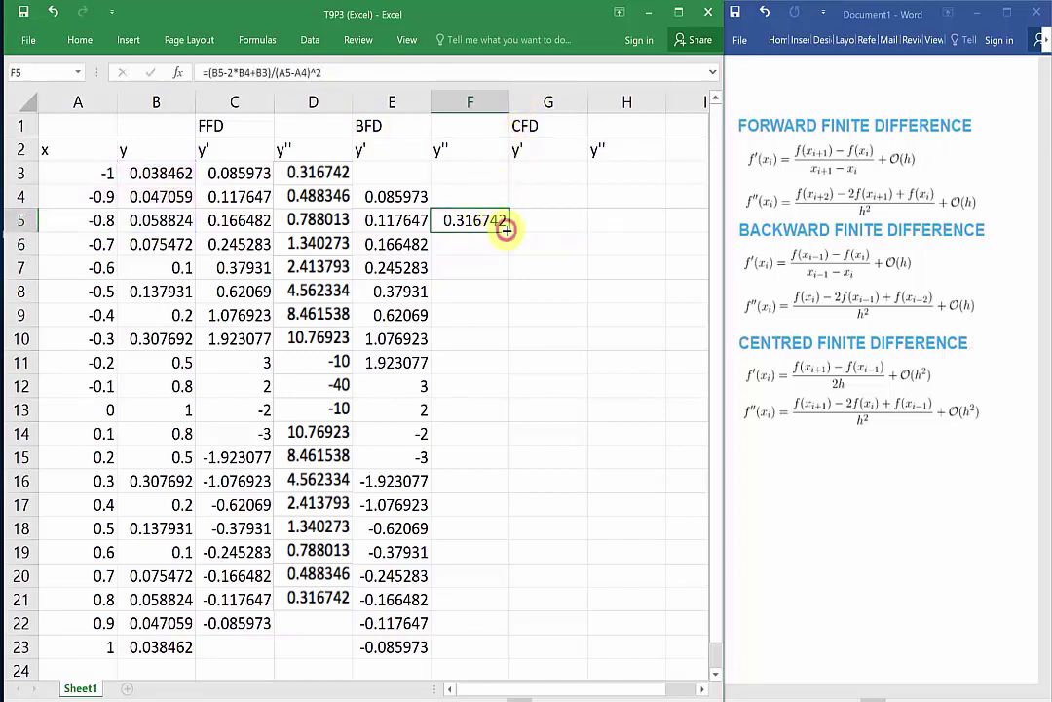
left_click_drag(507, 231, 482, 658)
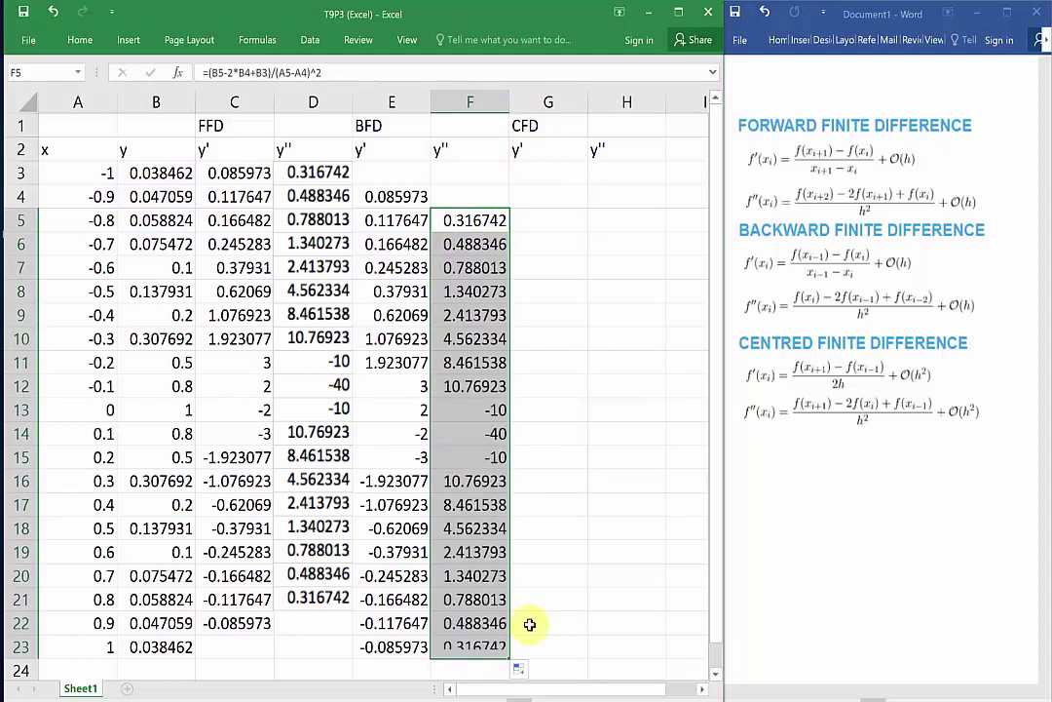
mouse_move(395, 698)
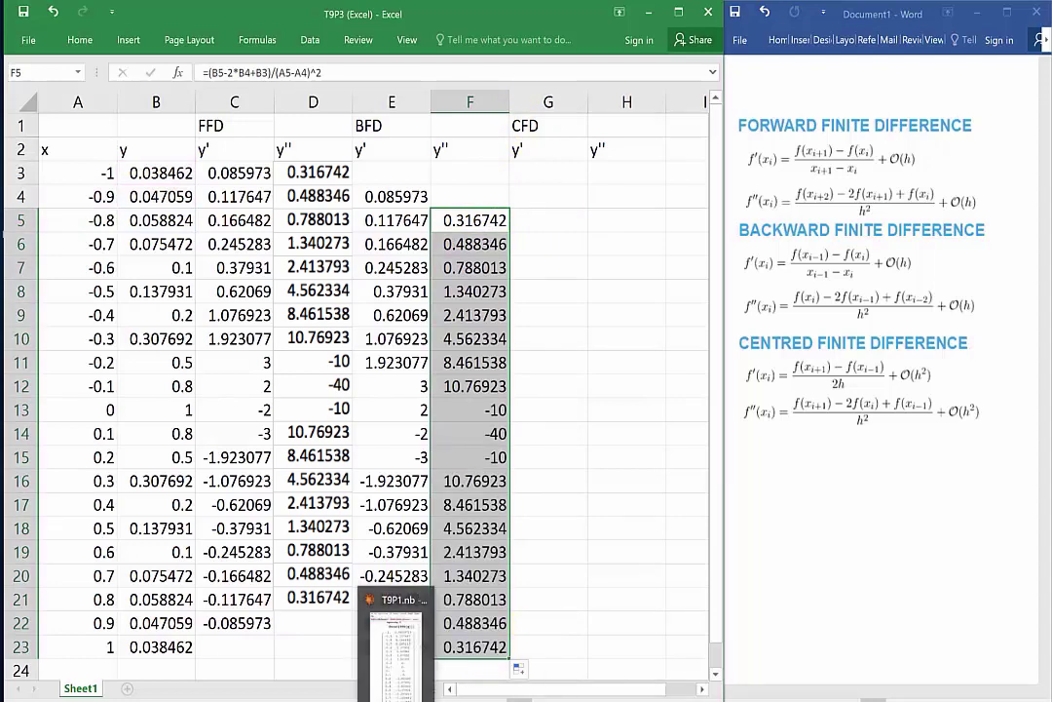
left_click(395, 643)
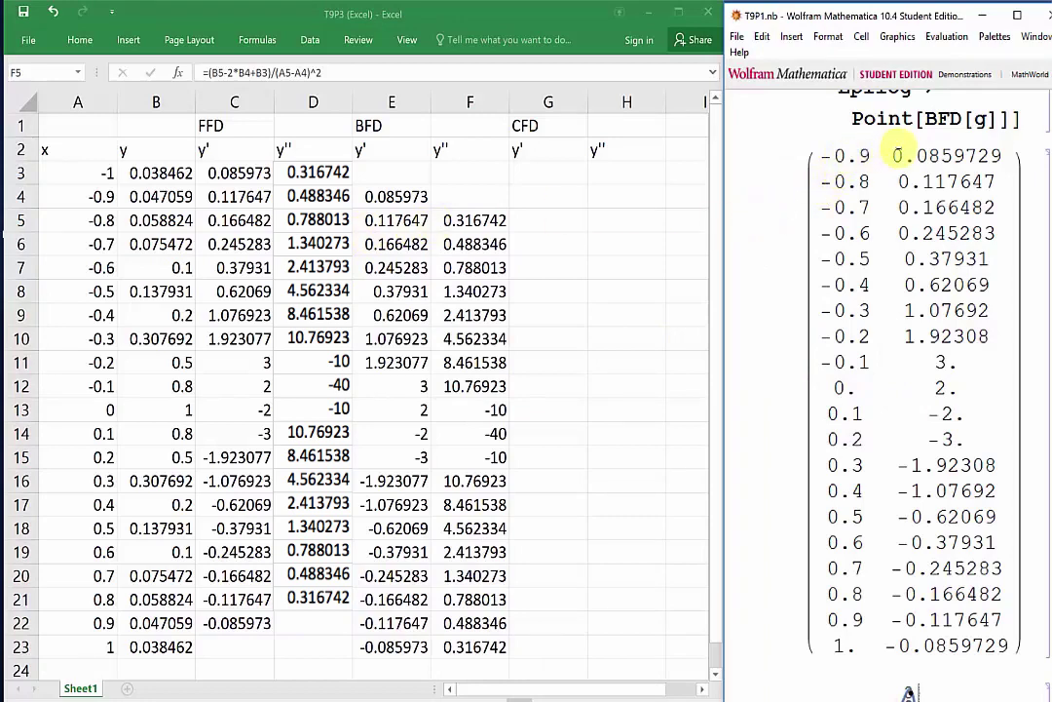
left_click_drag(894, 155, 1003, 651)
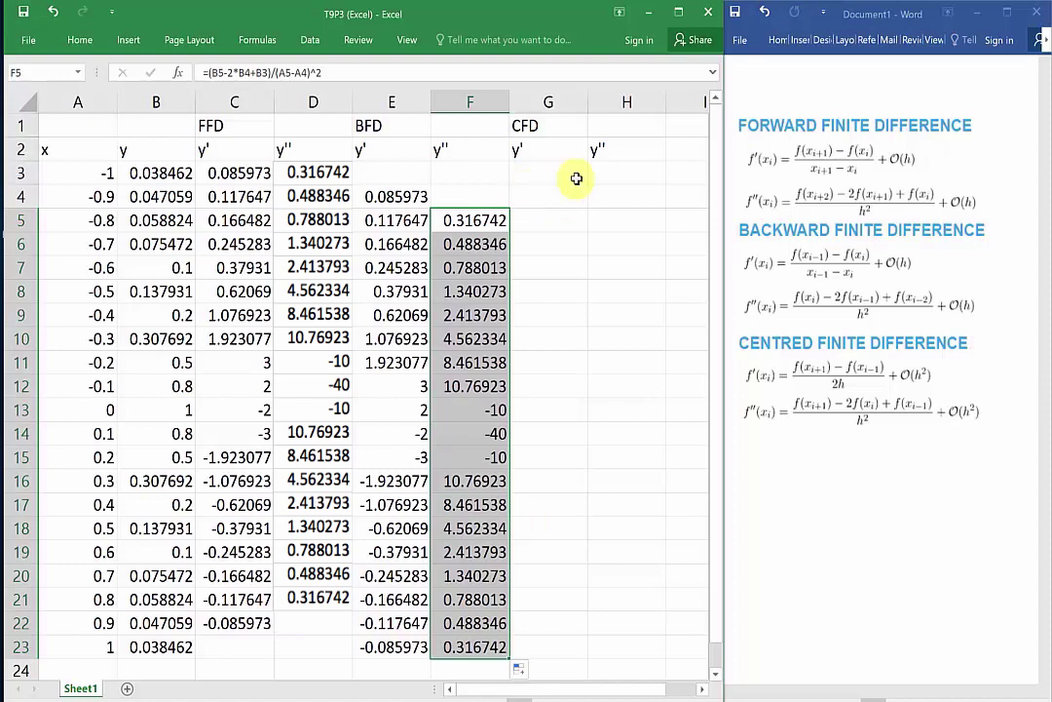
- Check the forward y' formula in C4 before editing cell G4
left_click(560, 197)
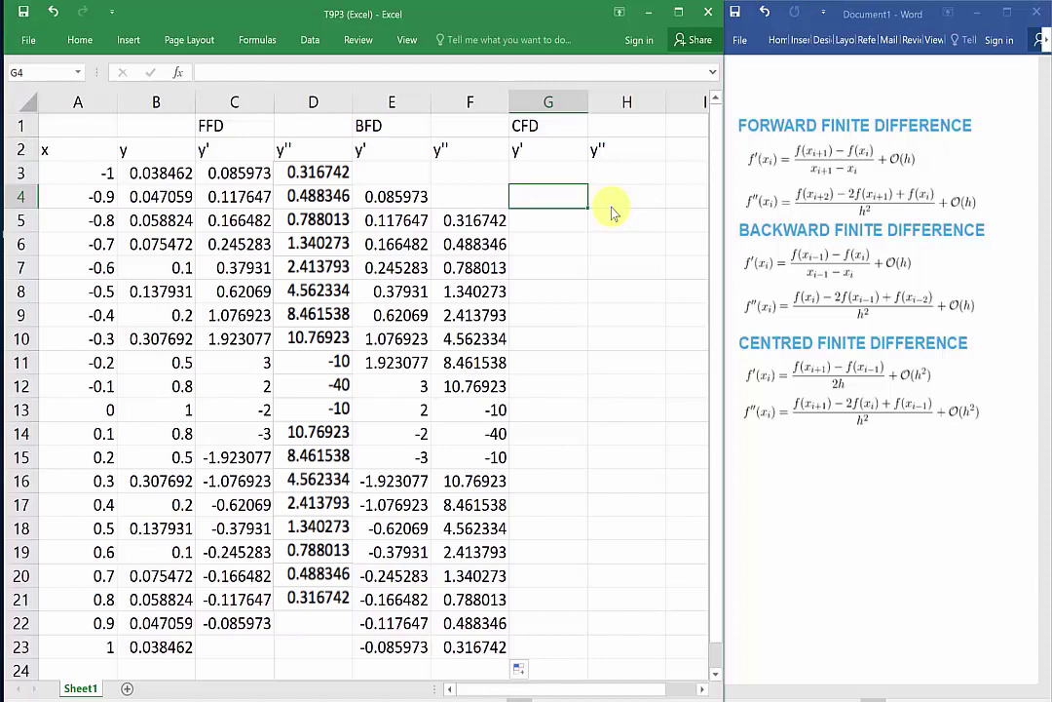
double_click(563, 198)
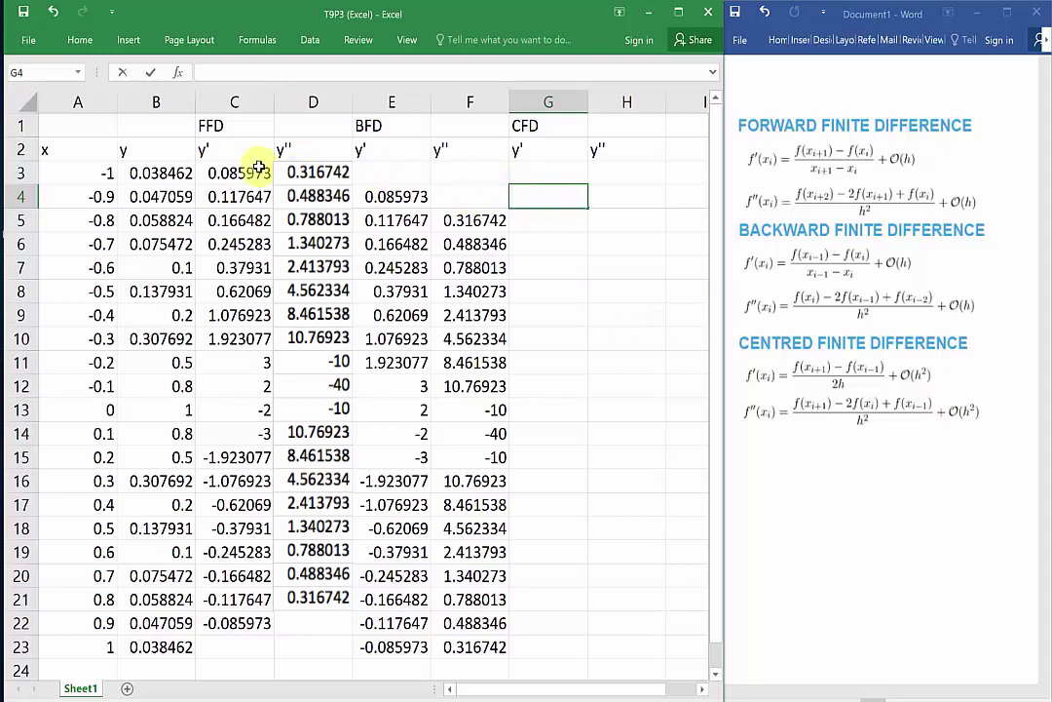
left_click(233, 200)
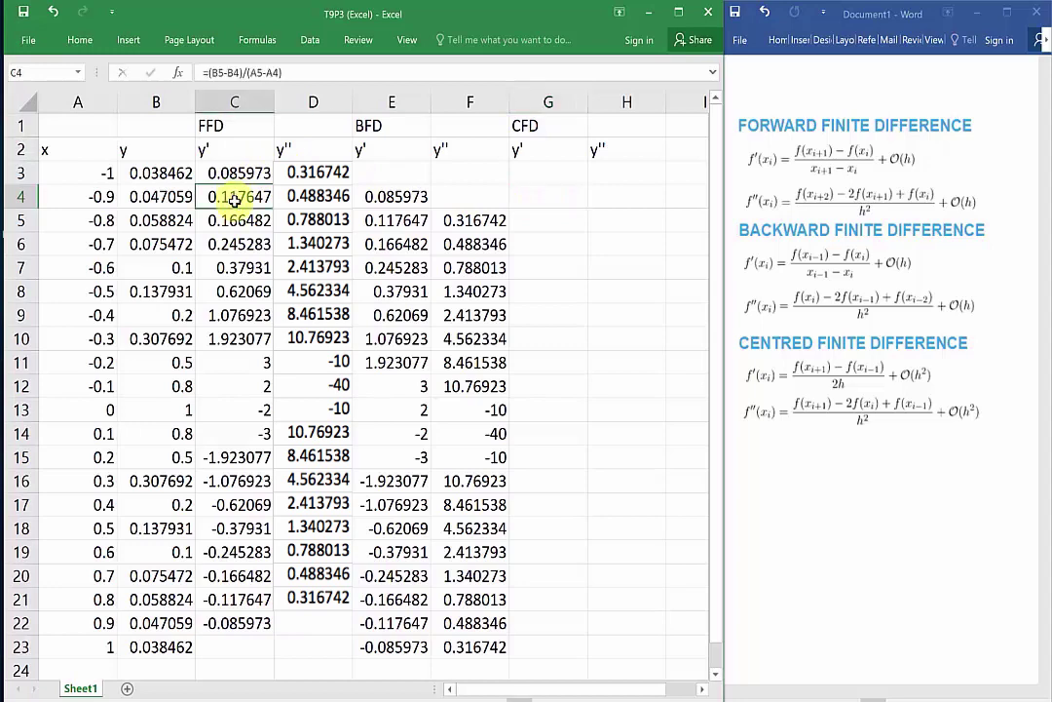
left_click(557, 196)
- Enter =(C4+E4)/2 in G4 and copy it down to G22
type("=(")
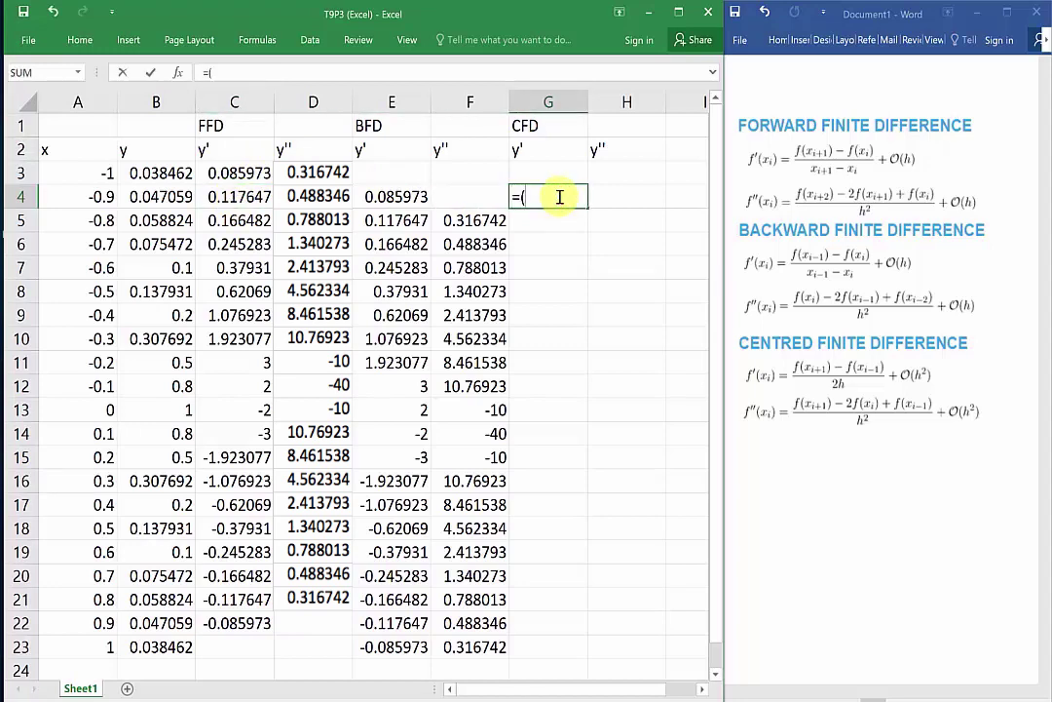
left_click(234, 196)
type("+")
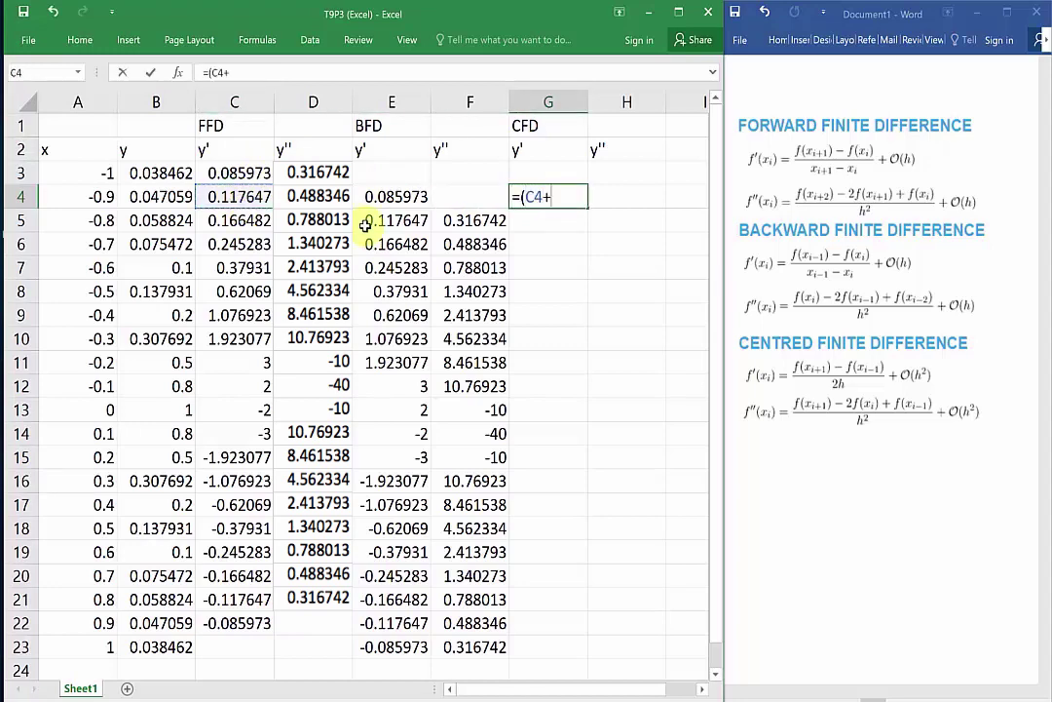
left_click(389, 199)
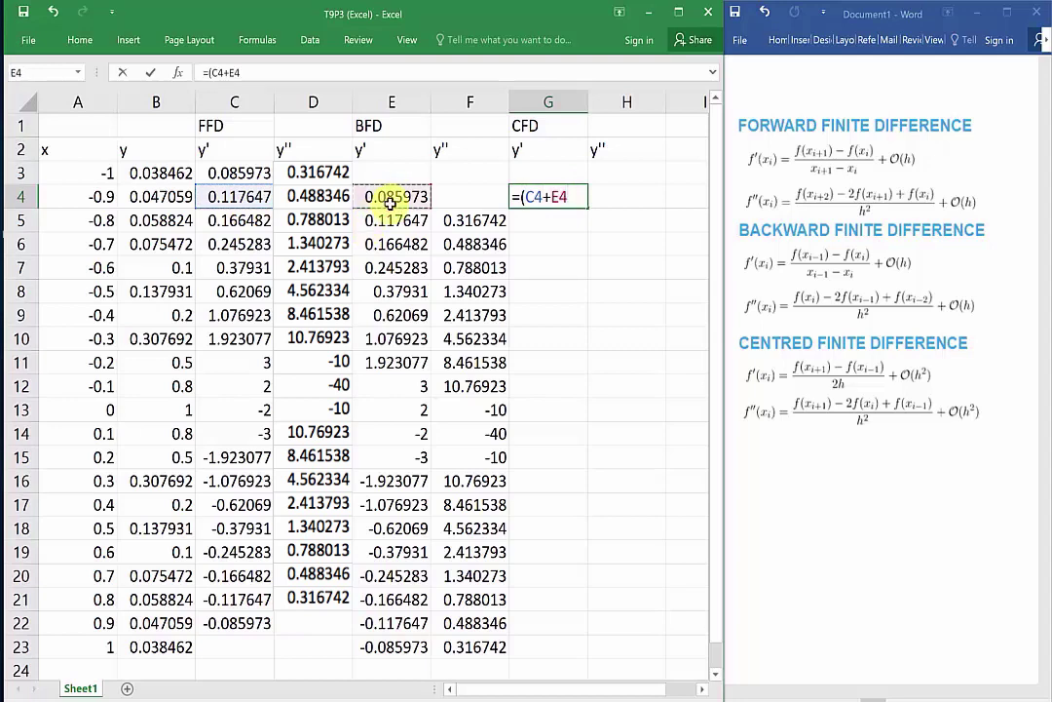
type(")/2")
key("Return")
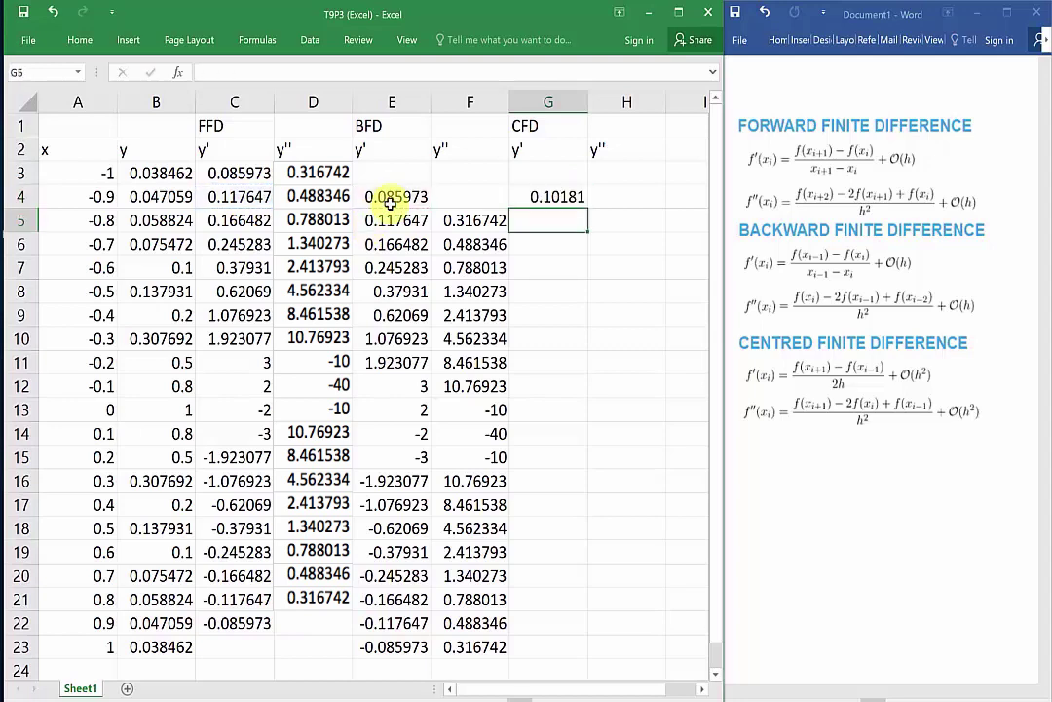
left_click(553, 197)
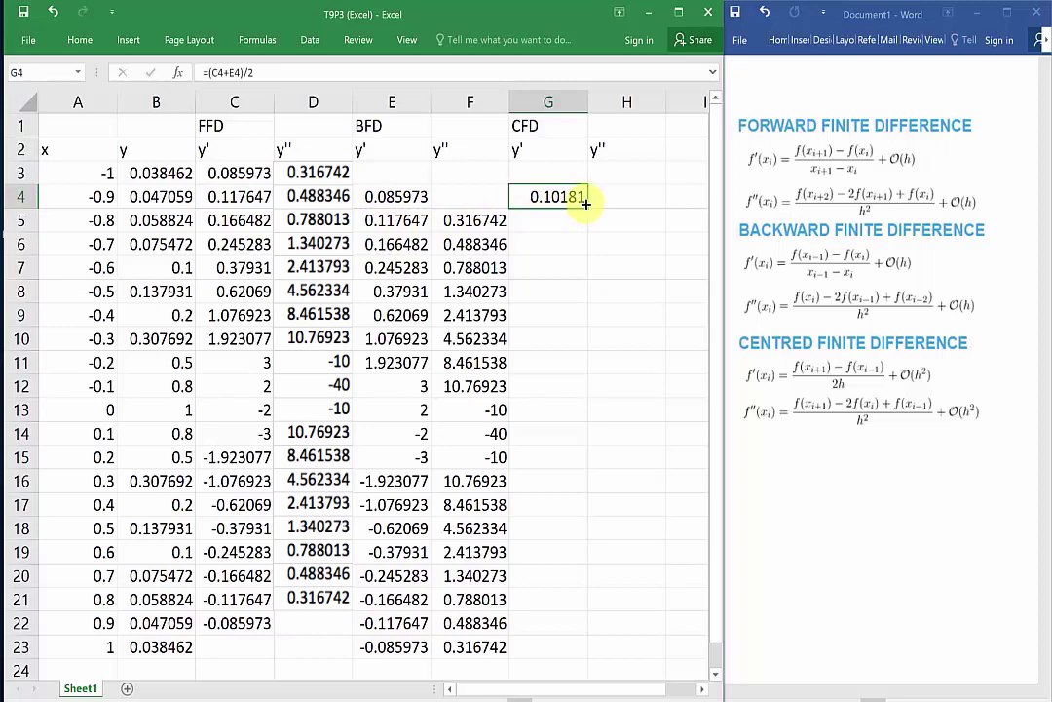
left_click_drag(586, 207, 522, 638)
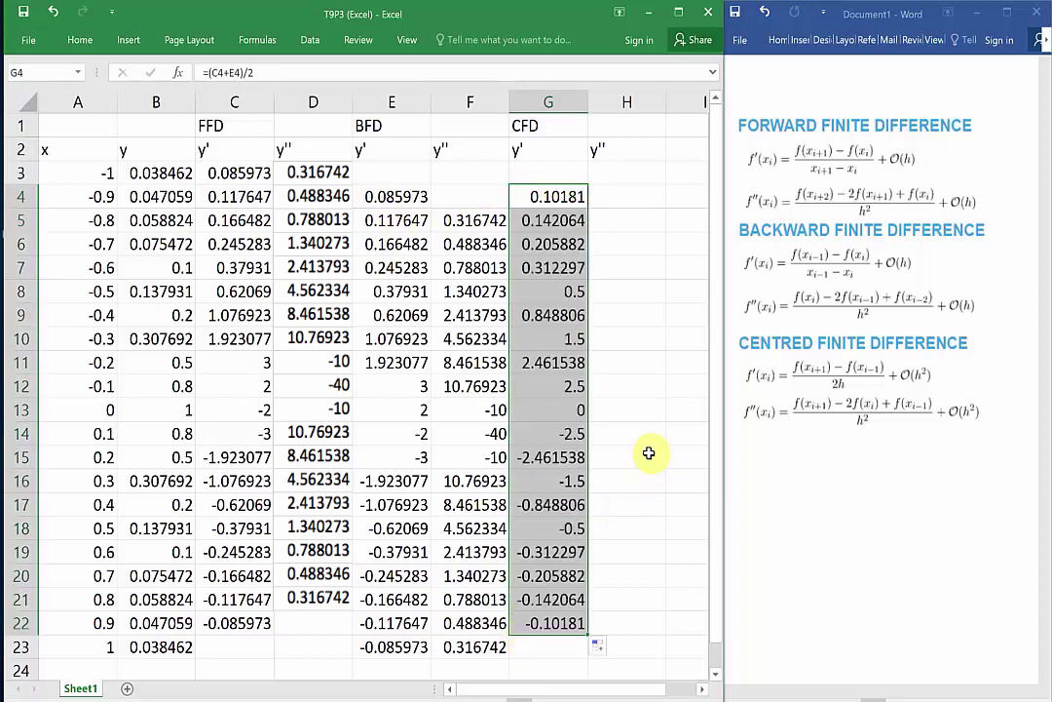
key("Right")
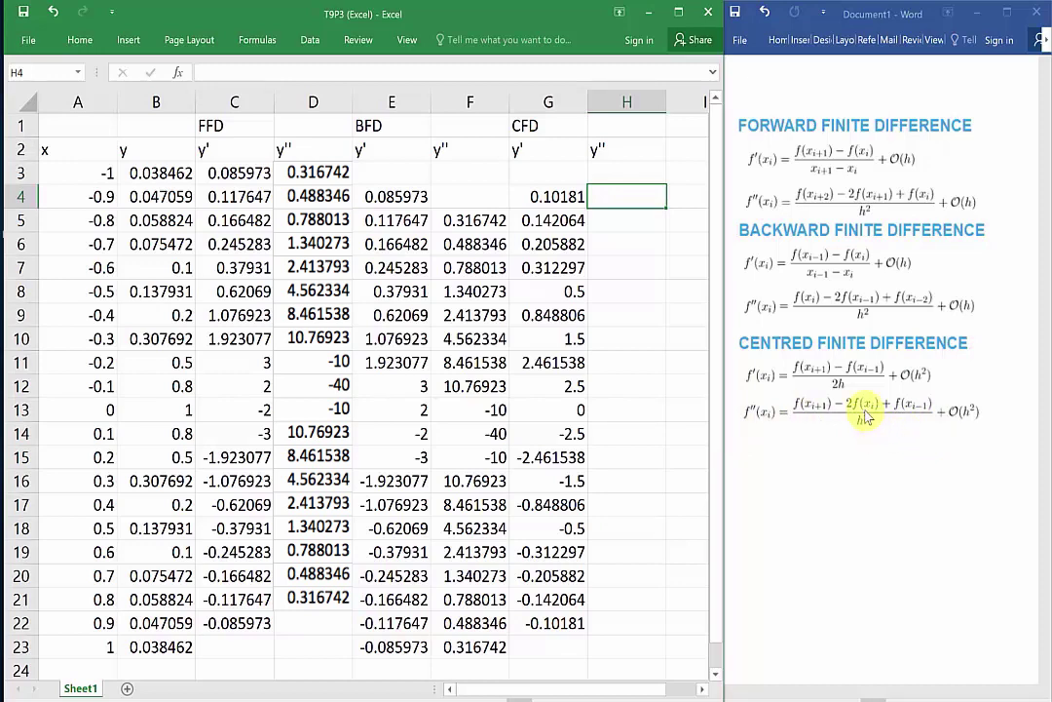
- Start the centred y'' formula in H4 with the numerator B5-2*B4+B3
double_click(624, 198)
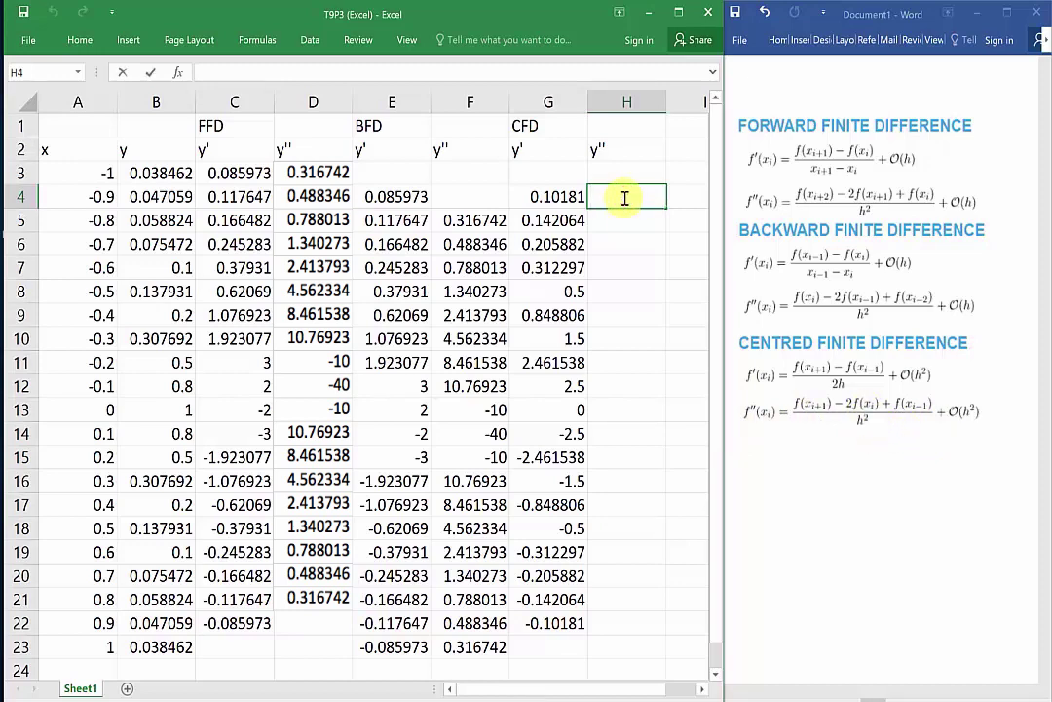
type("=")
key("BackSpace")
type("(")
left_click(168, 220)
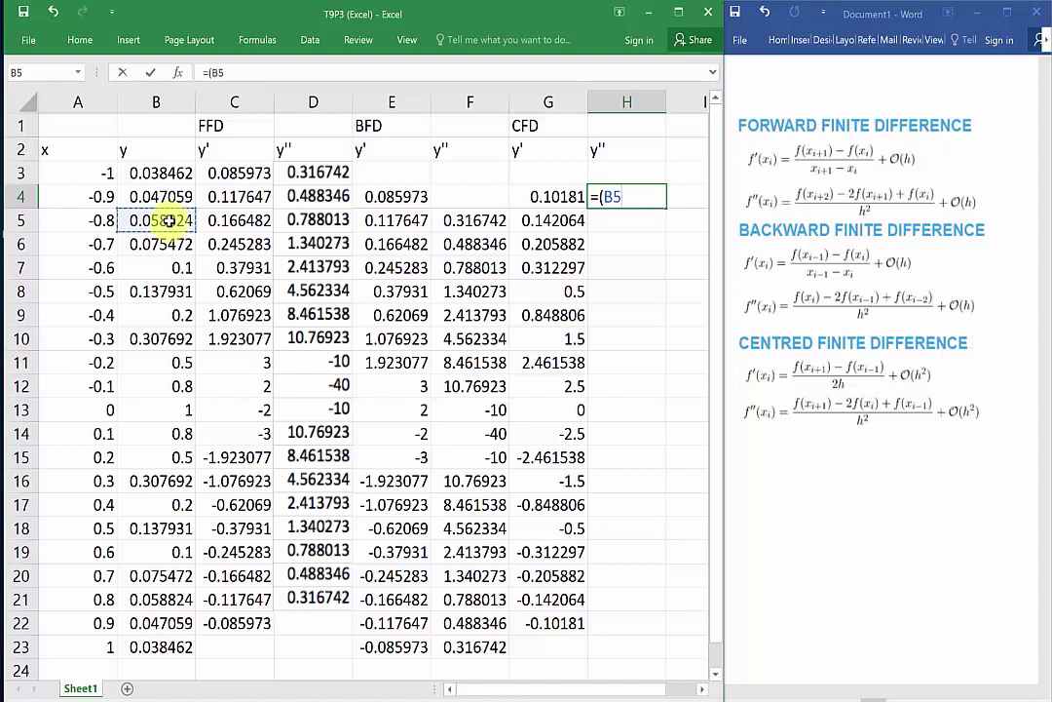
type("-2*")
left_click(163, 197)
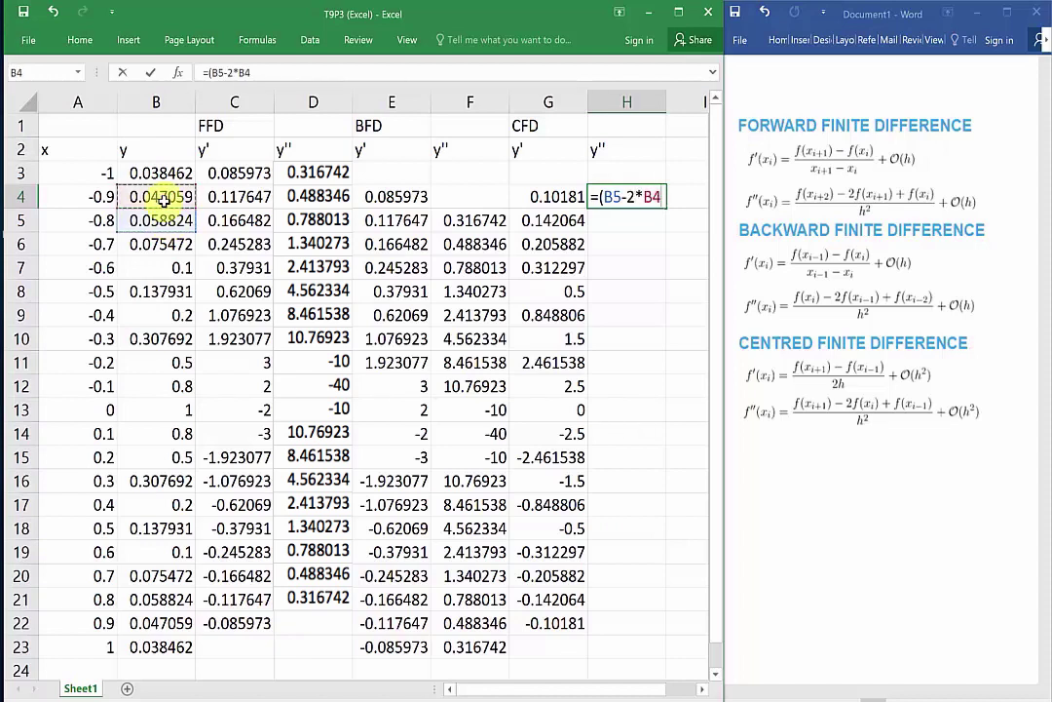
type("+")
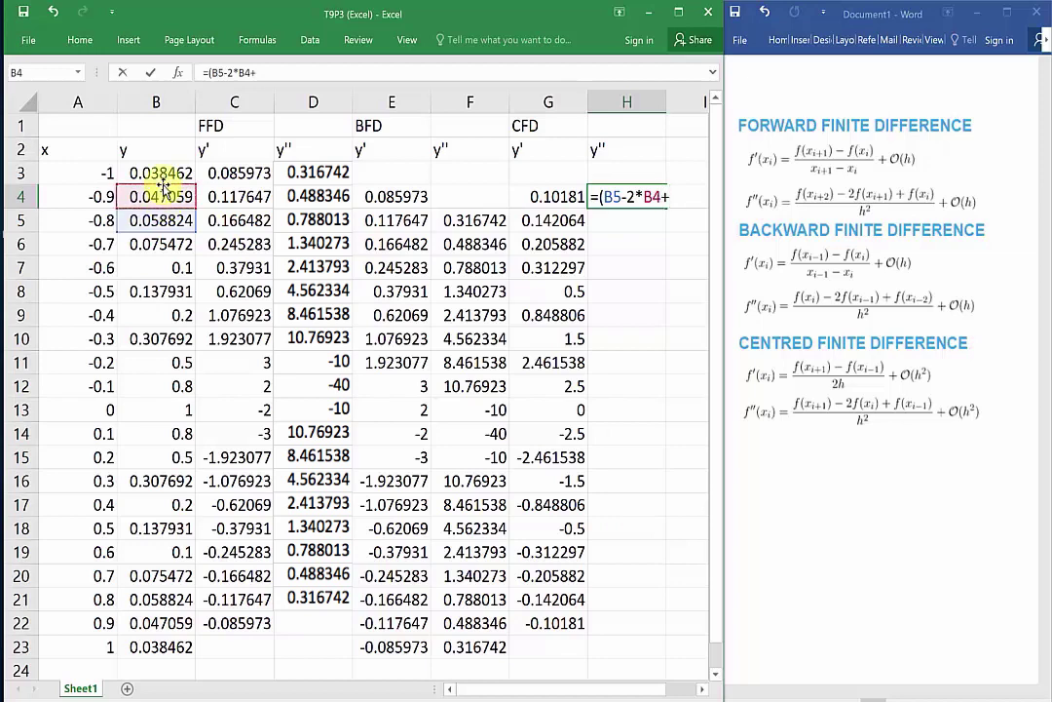
left_click(163, 174)
type(")")
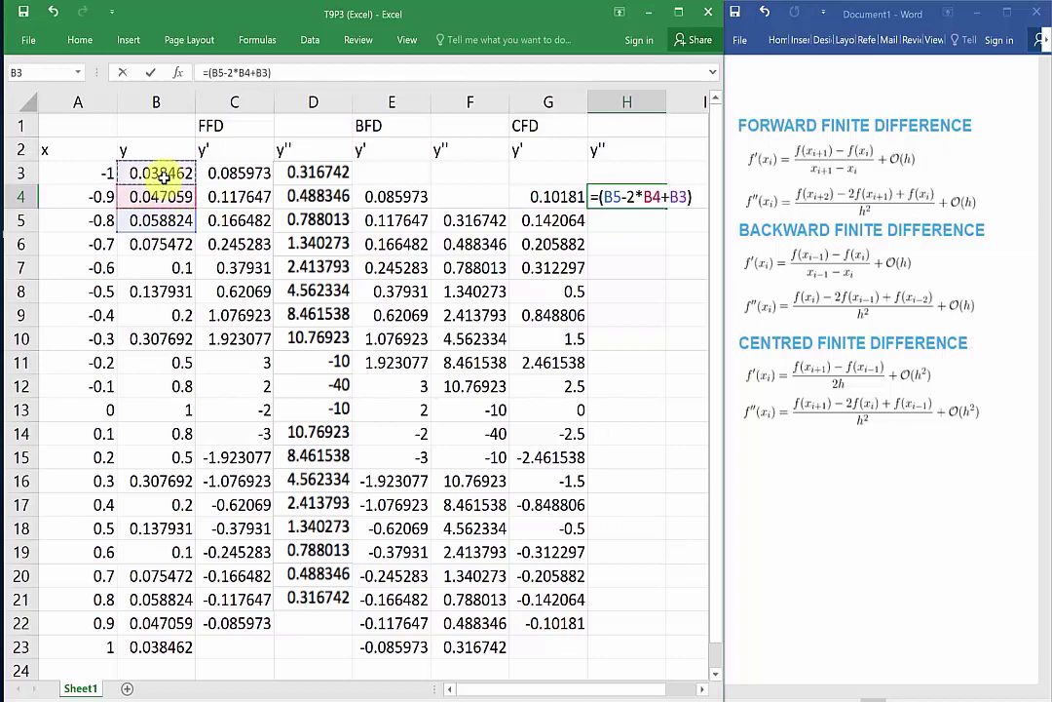
type("/(")
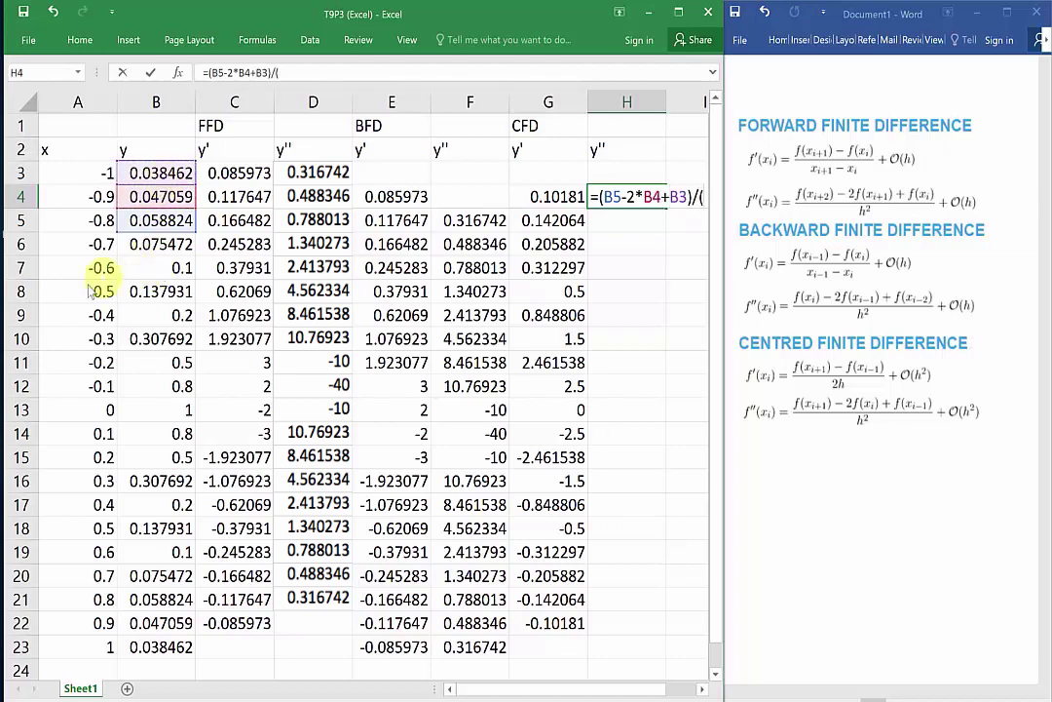
- Finish with the denominator (A4-A3)^2 and fill the H4 formula down to H22
left_click(103, 197)
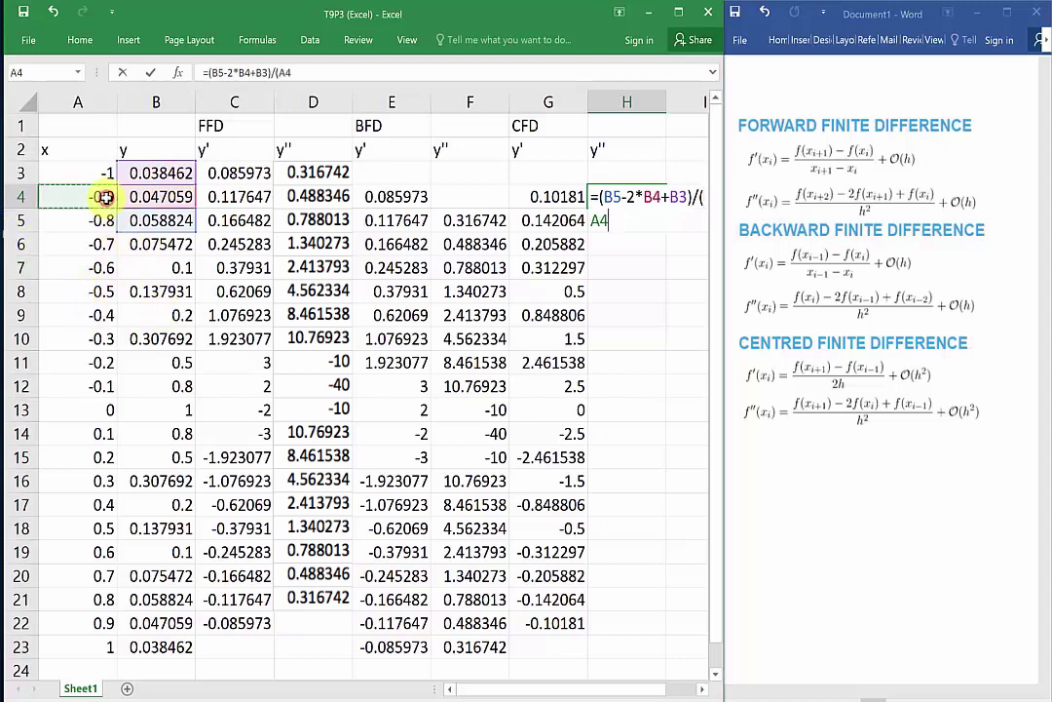
type("-")
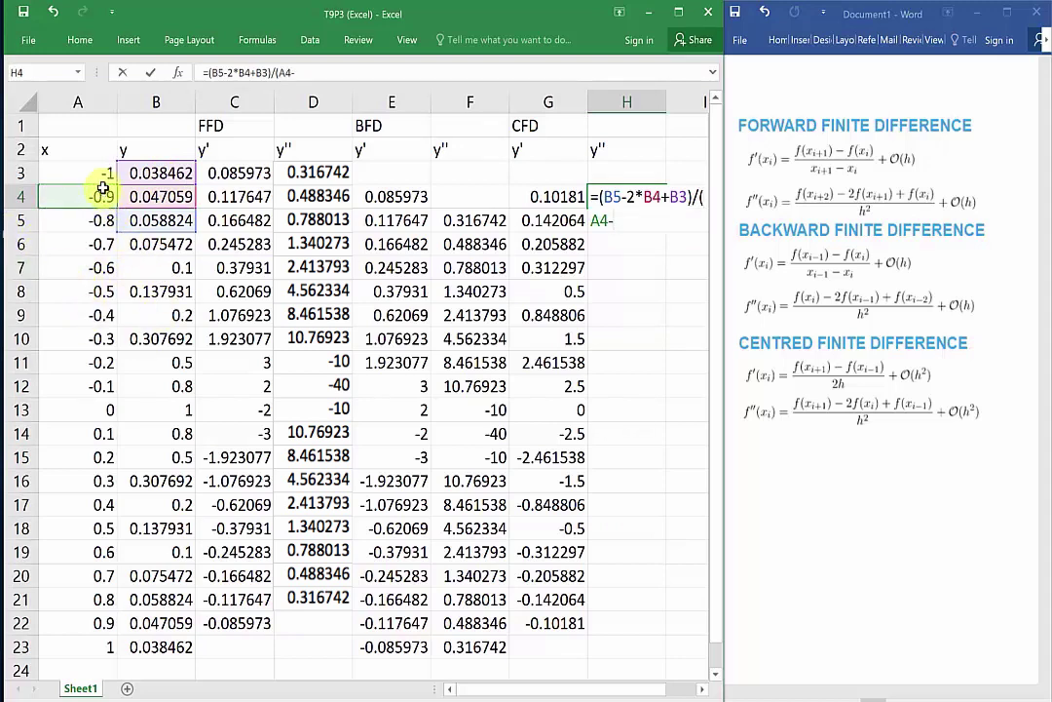
left_click(103, 175)
type(")^2")
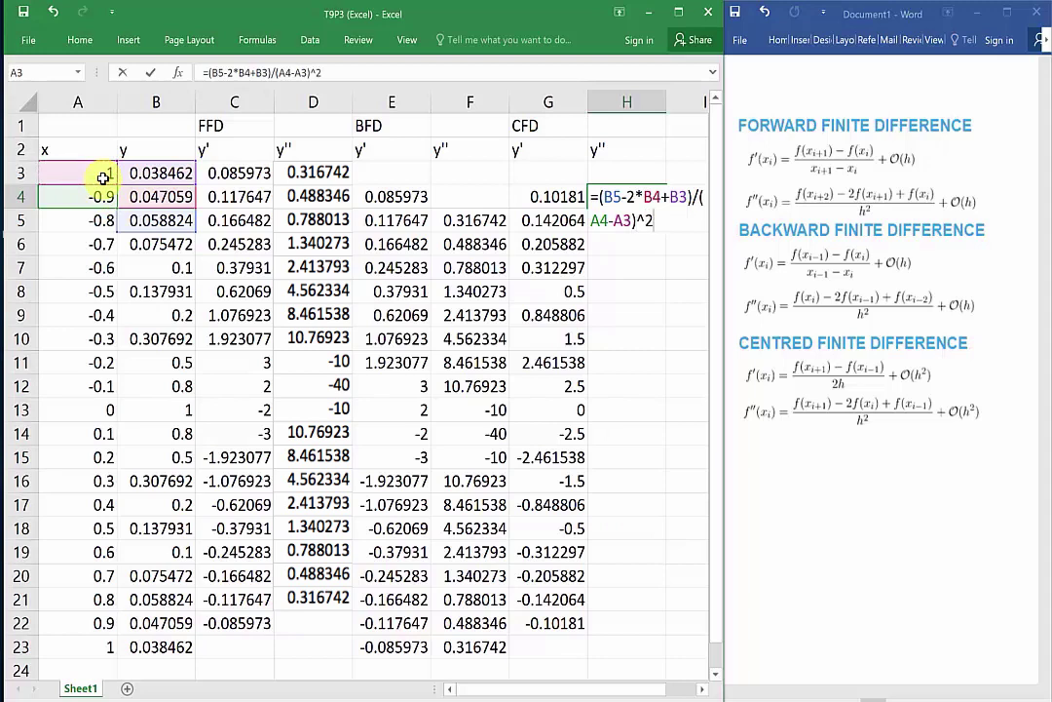
key("Return")
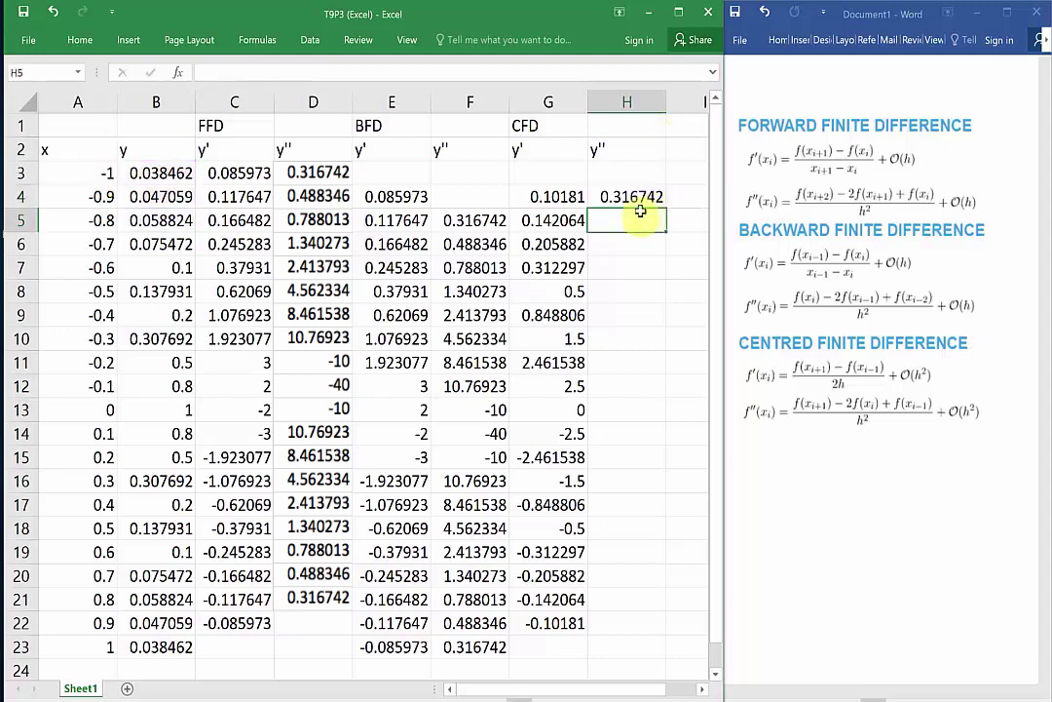
left_click(634, 196)
left_click_drag(664, 206, 672, 636)
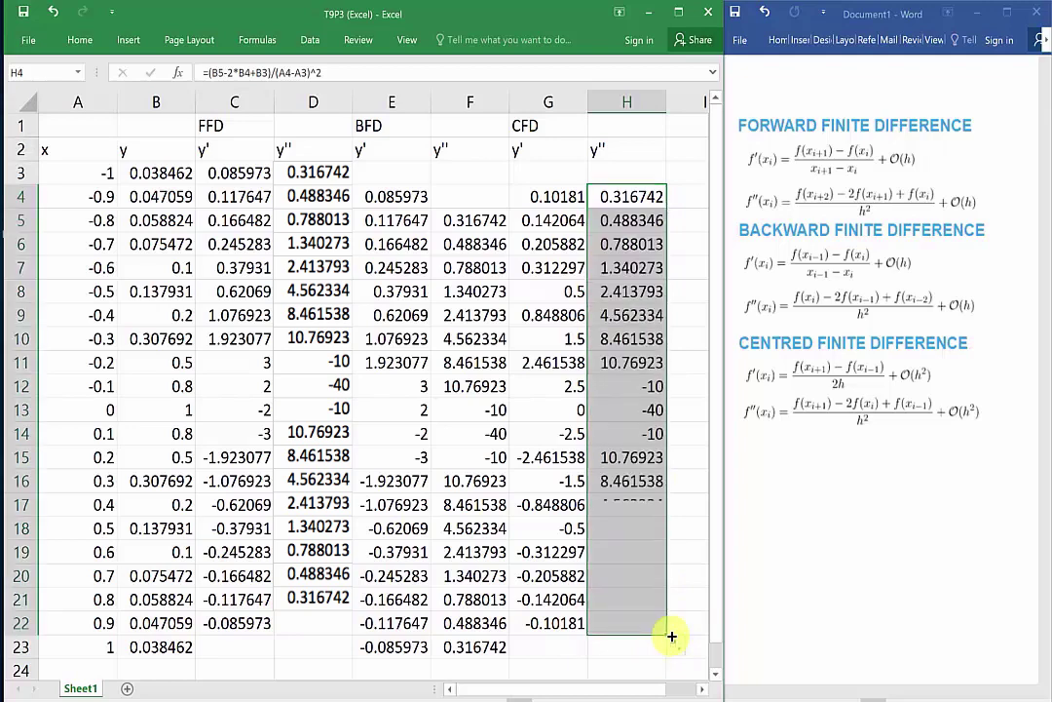
left_click(685, 314)
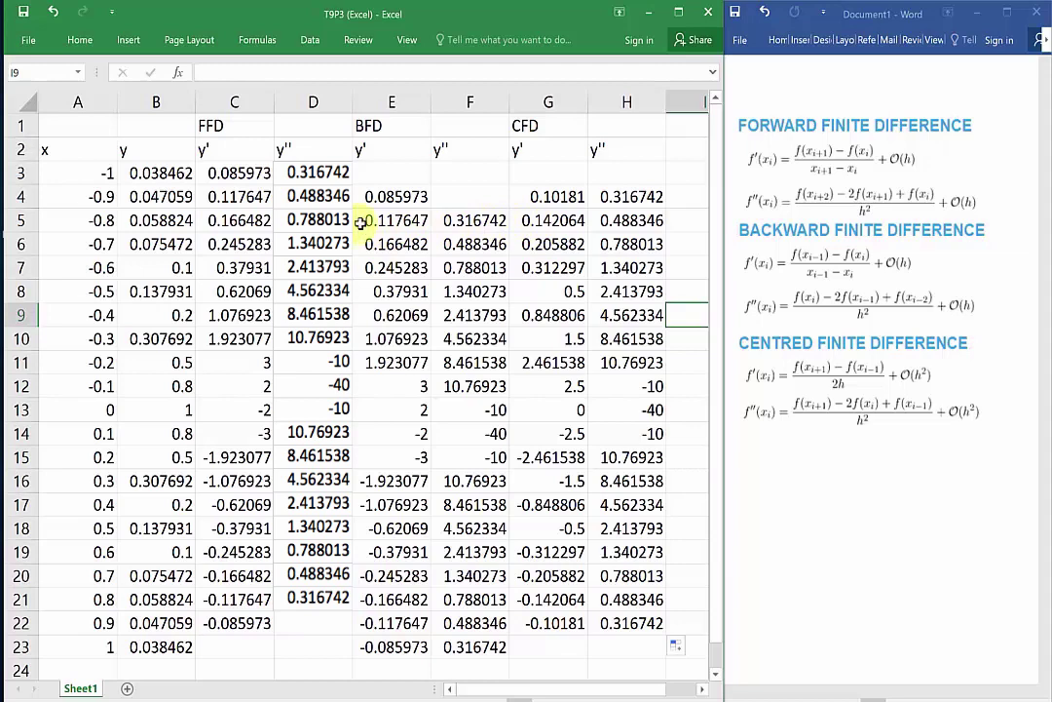
left_click(610, 203)
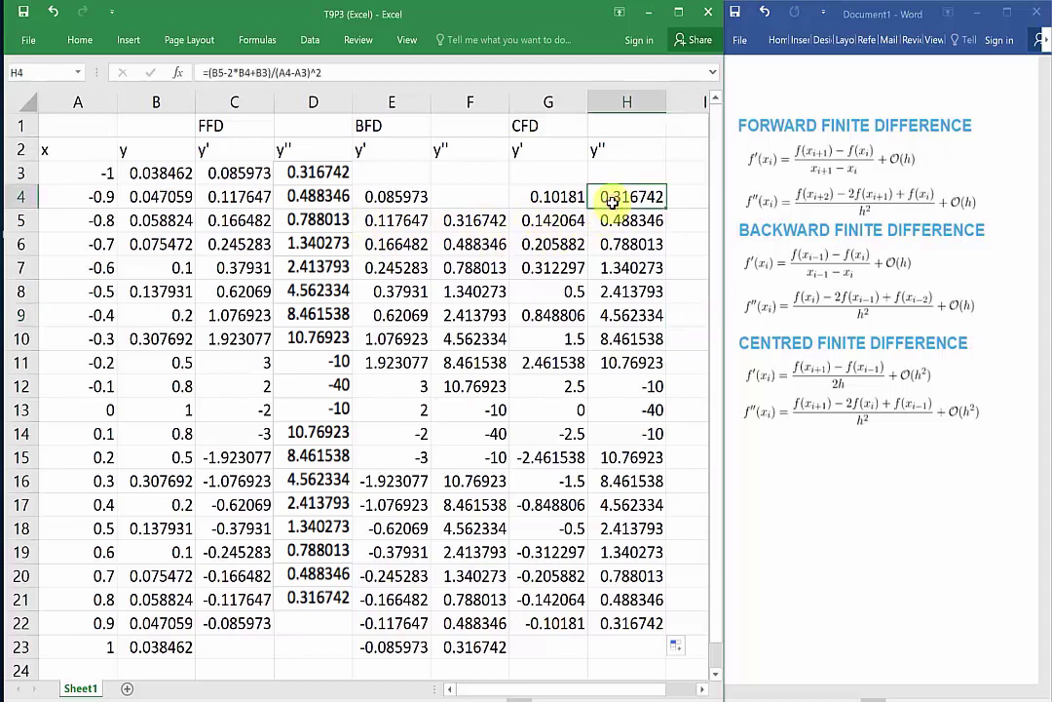
left_click(617, 624)
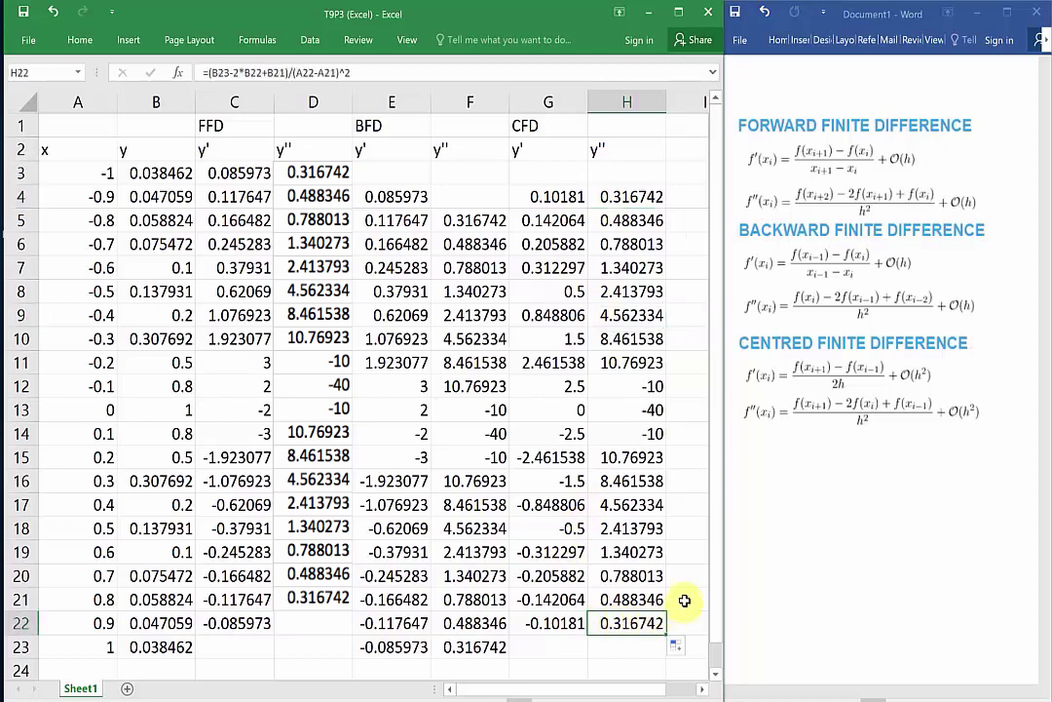
left_click(687, 315)
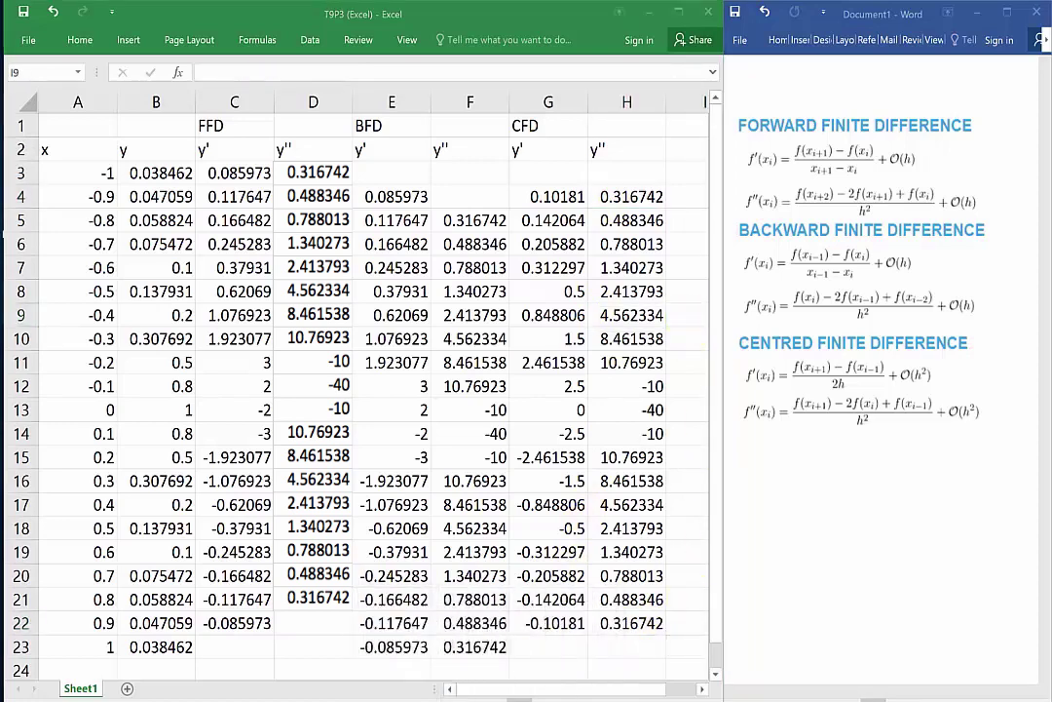
key("alt+Tab")
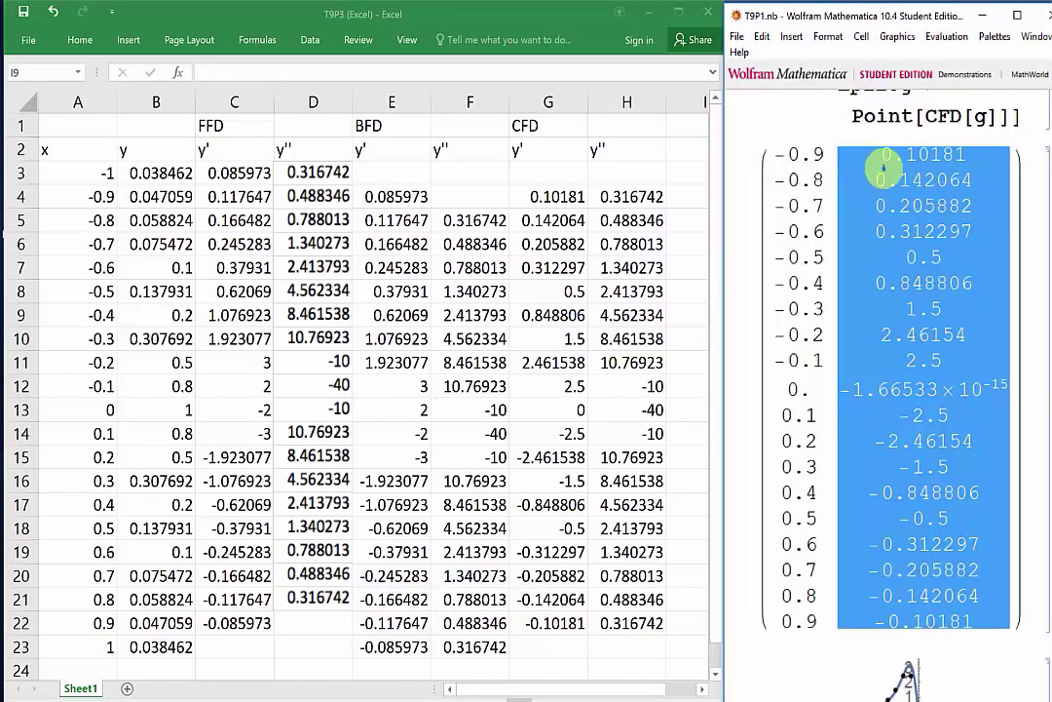
- Select the derivative column of Mathematica's CFD result matrix to compare with column G
left_click_drag(843, 148, 1006, 497)
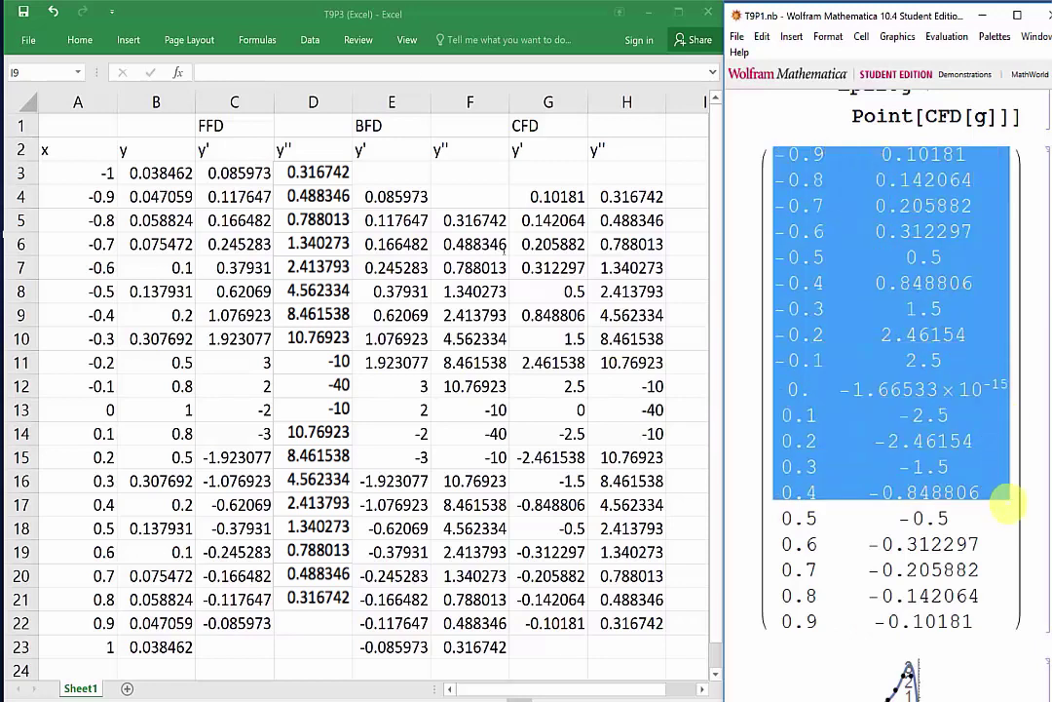
left_click(1002, 618)
left_click_drag(1001, 618, 911, 157)
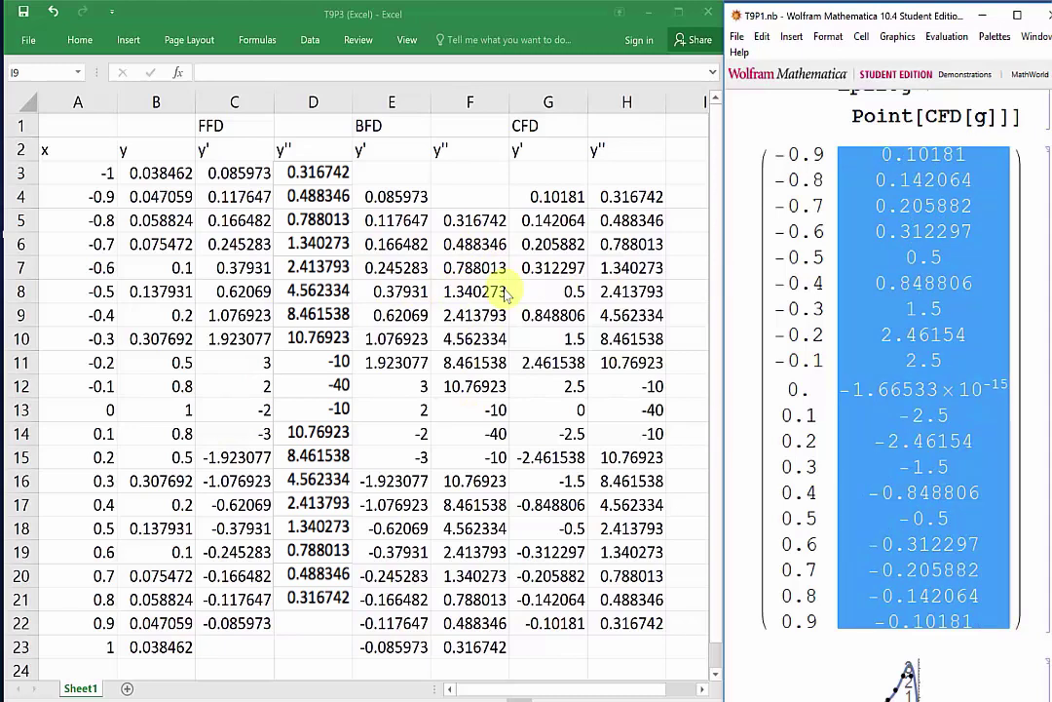
left_click(630, 199)
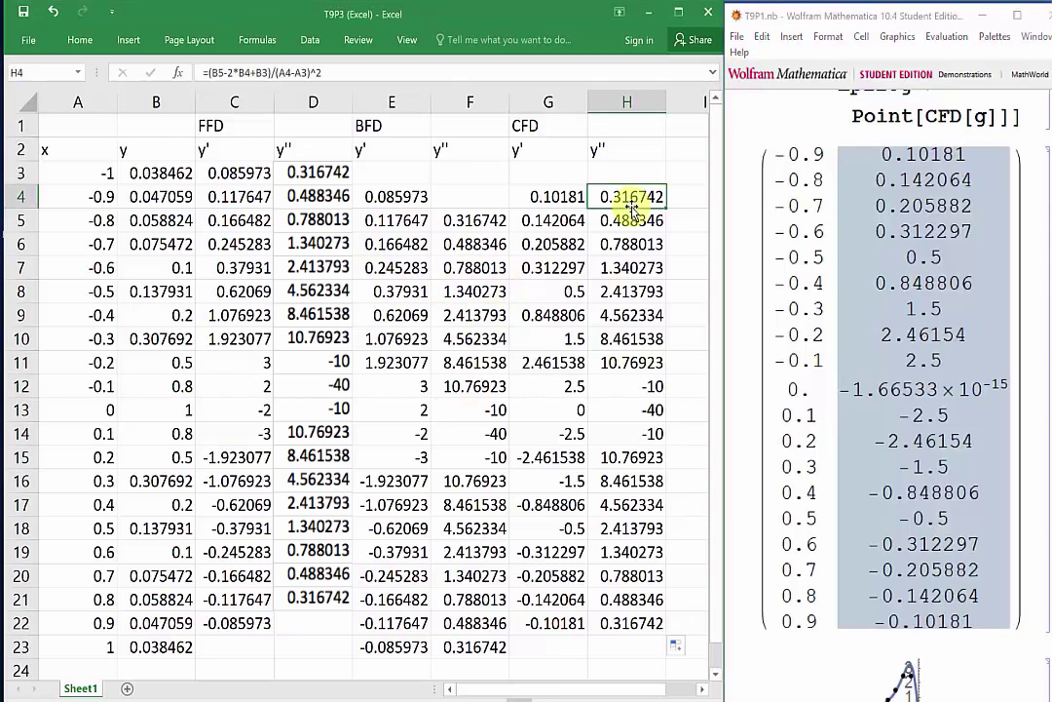